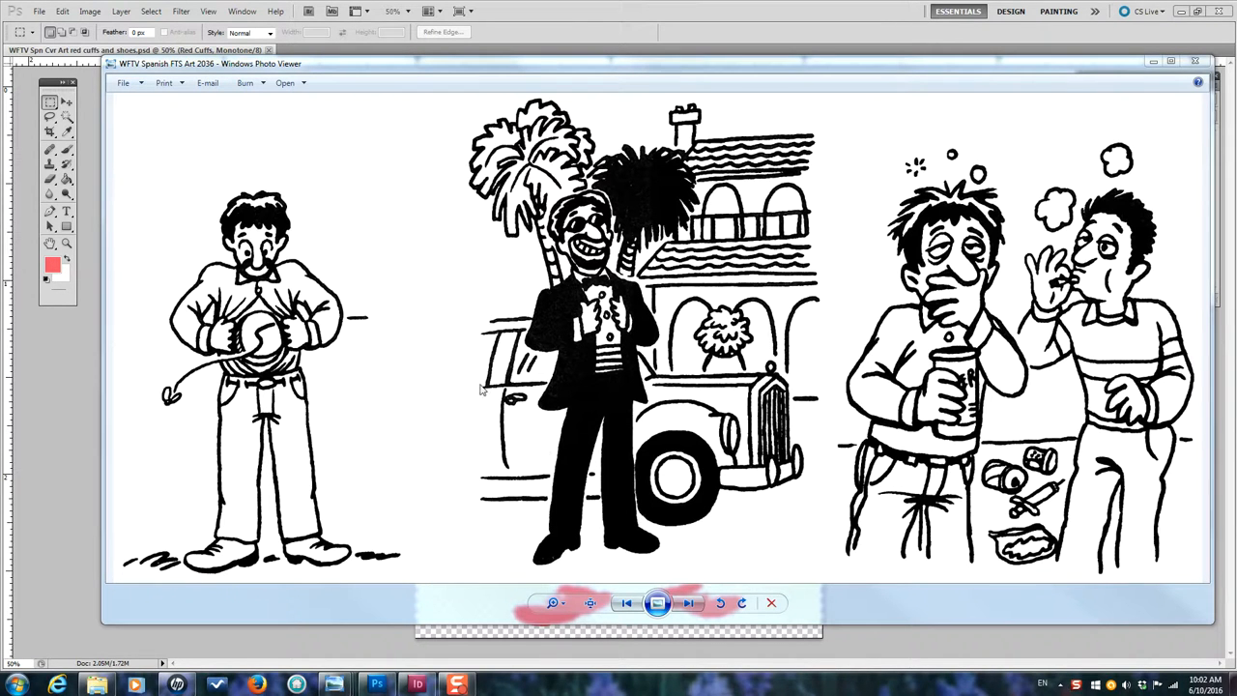
Switch to InDesign to view the two-colour cover layout, and bring up the photo of the Pantone swatch guide
{"action": "left_click", "coordinate": [418, 686]}
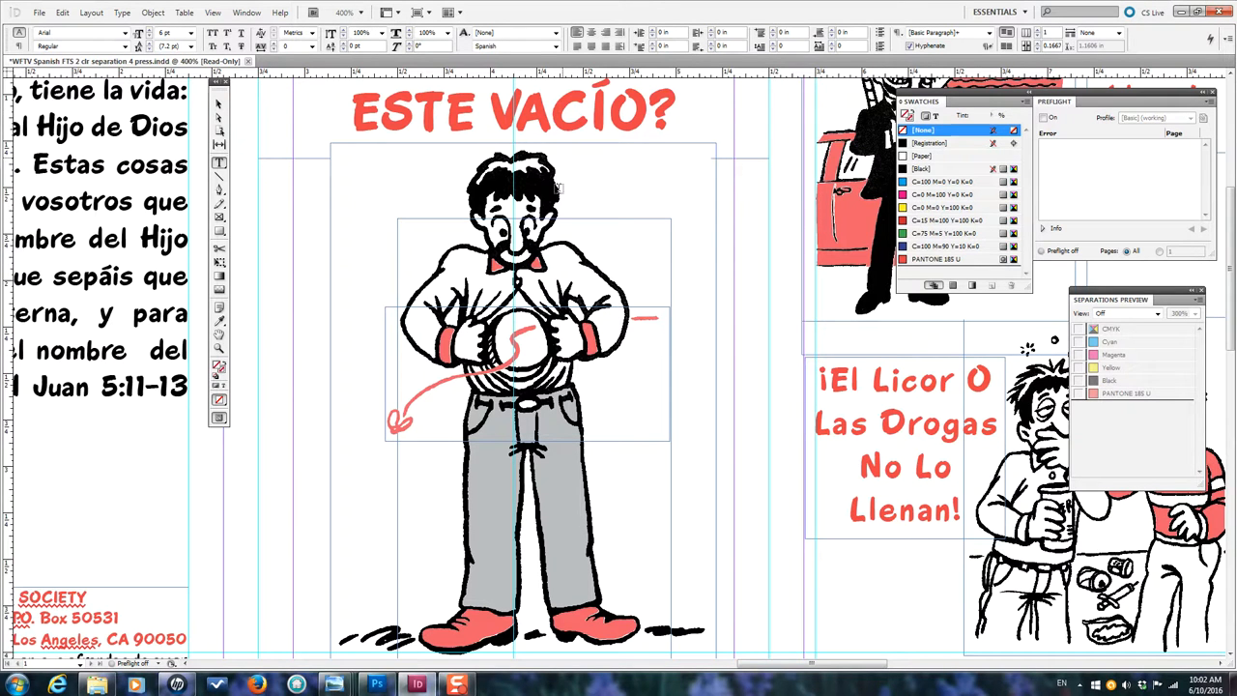
{"action": "mouse_move", "coordinate": [337, 686]}
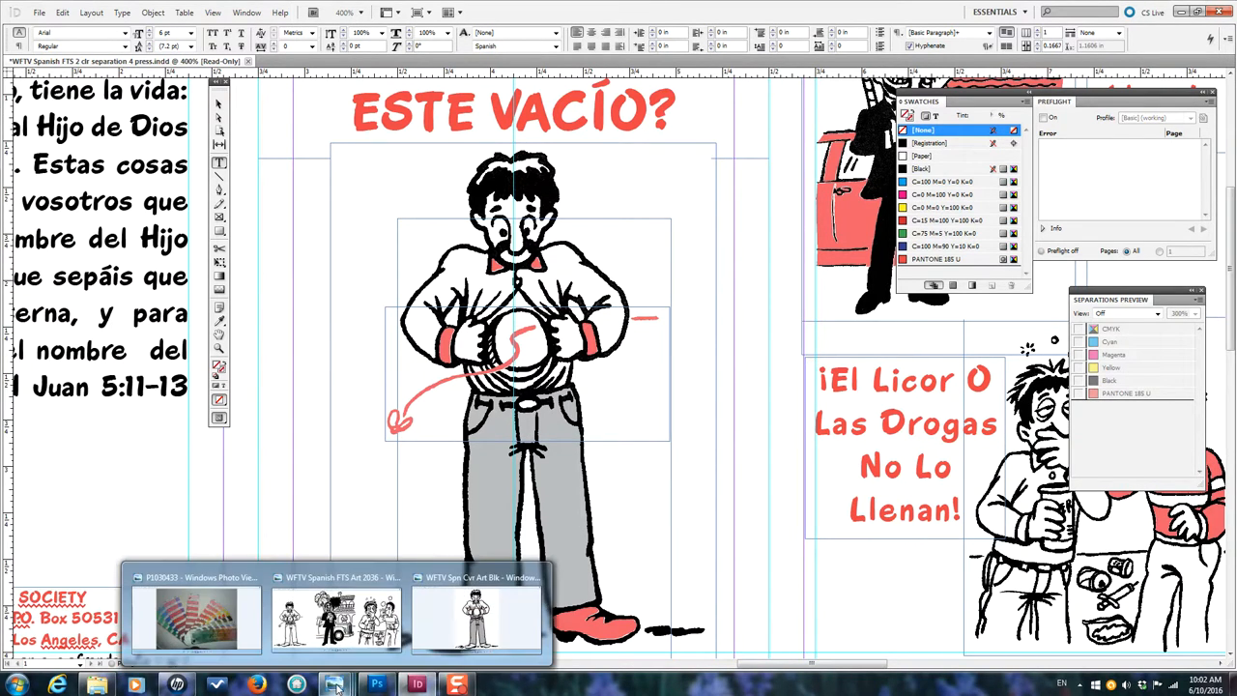
{"action": "left_click", "coordinate": [213, 619]}
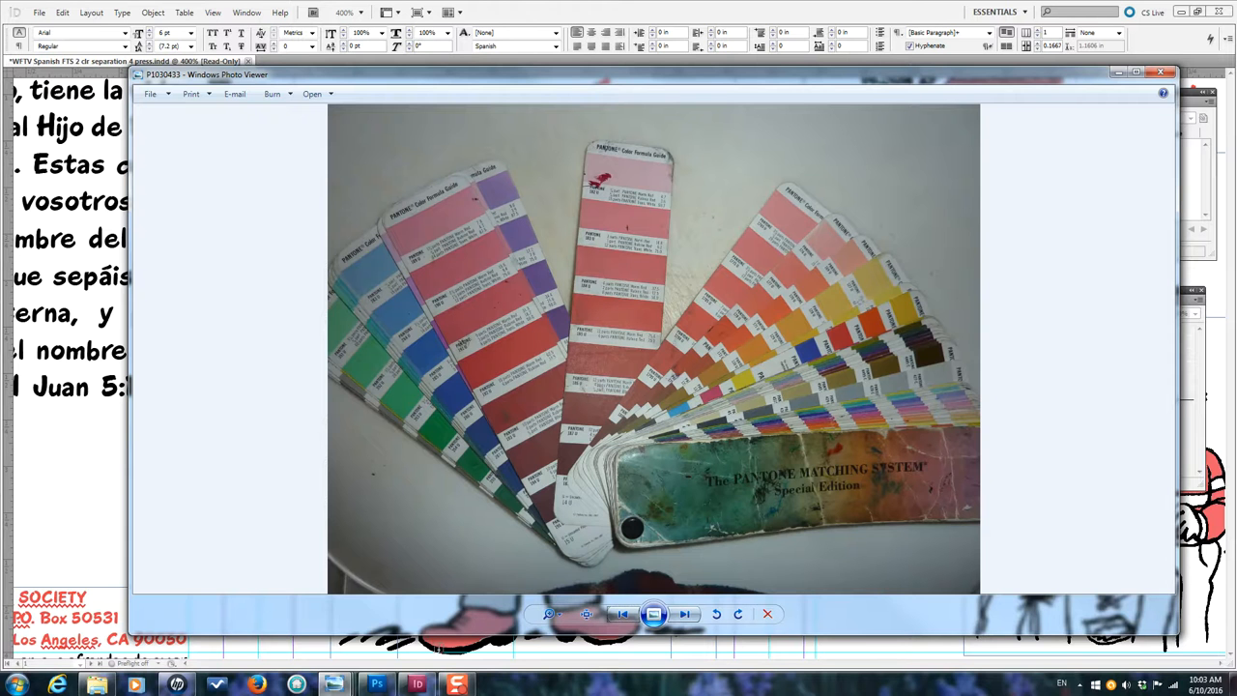
Switch to Photoshop, try PANTONE 182 U as the monotone ink of the red cuffs and shoes artwork, and undo that change
{"action": "mouse_move", "coordinate": [380, 687]}
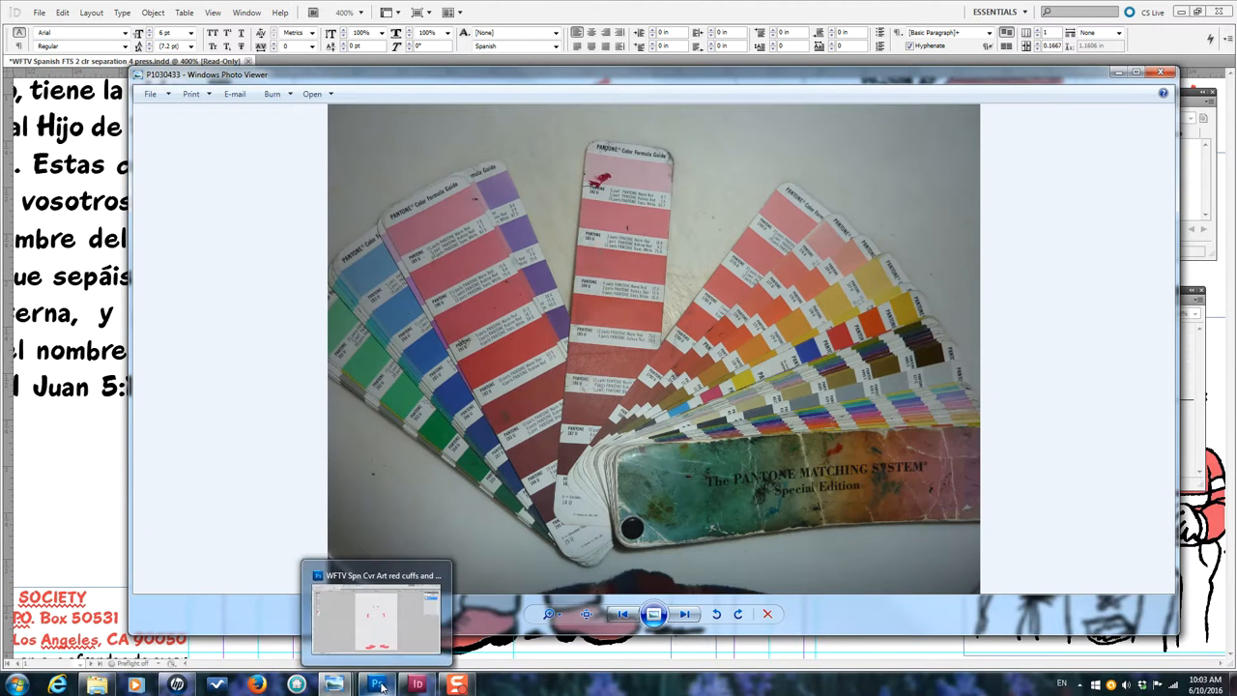
{"action": "left_click", "coordinate": [385, 628]}
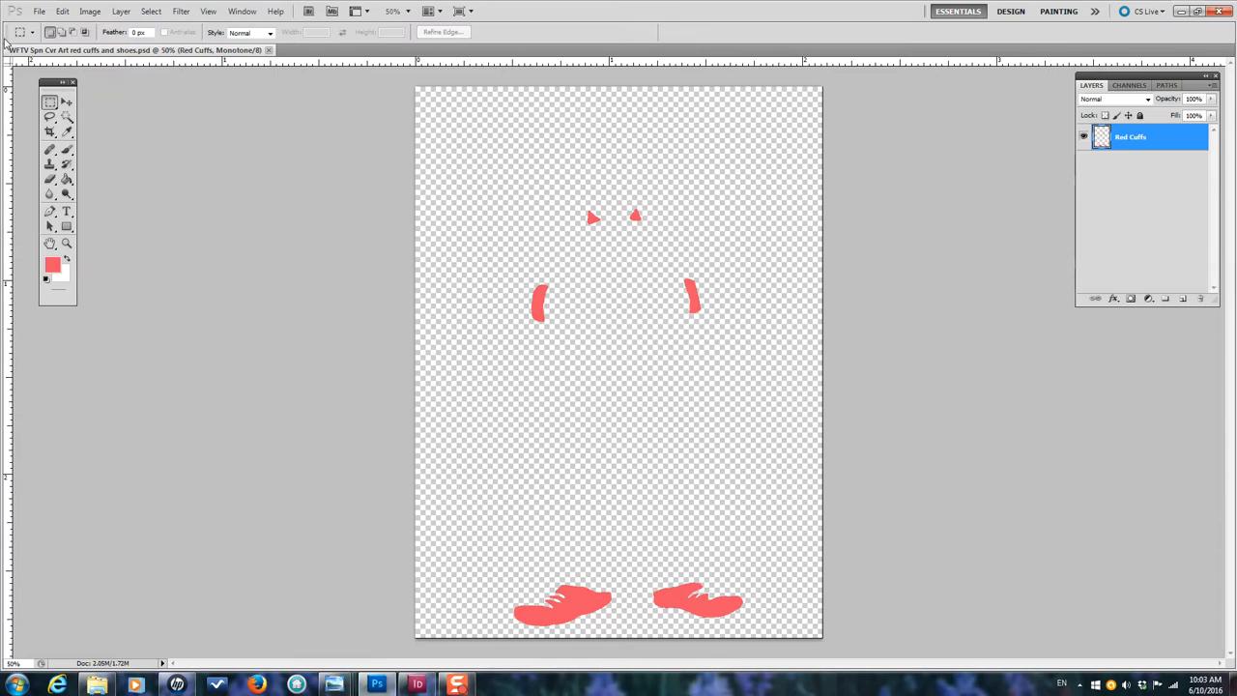
{"action": "left_click", "coordinate": [90, 12]}
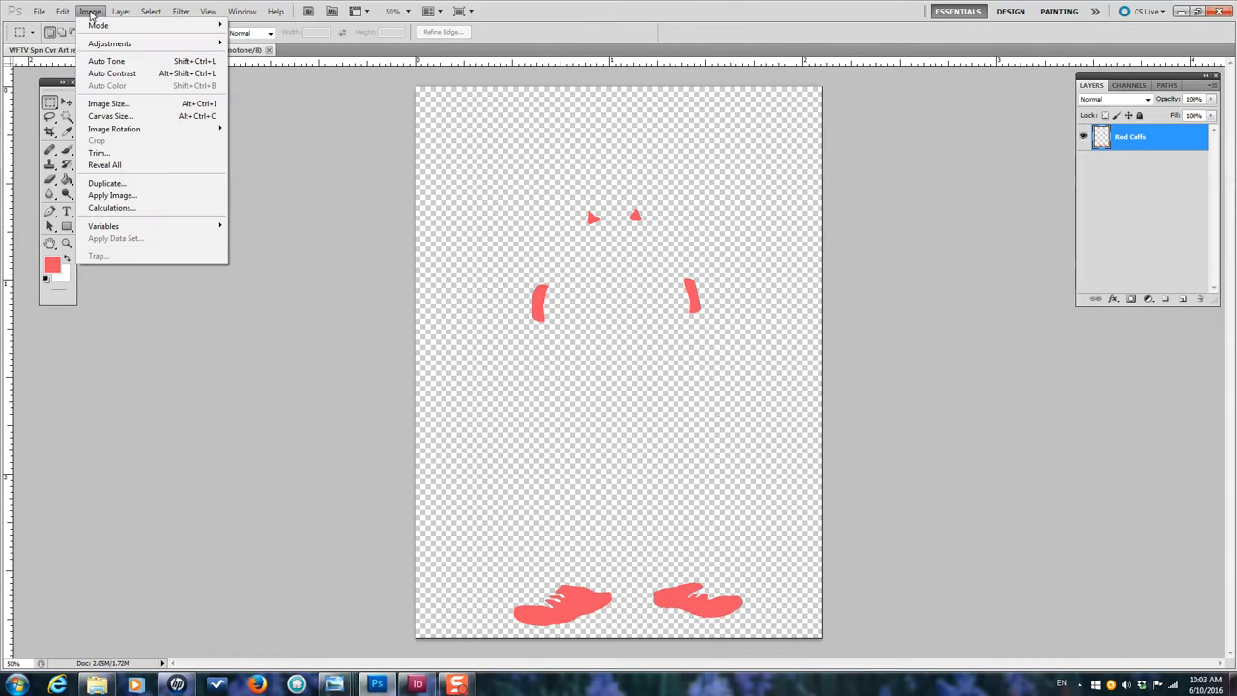
{"action": "mouse_move", "coordinate": [103, 27]}
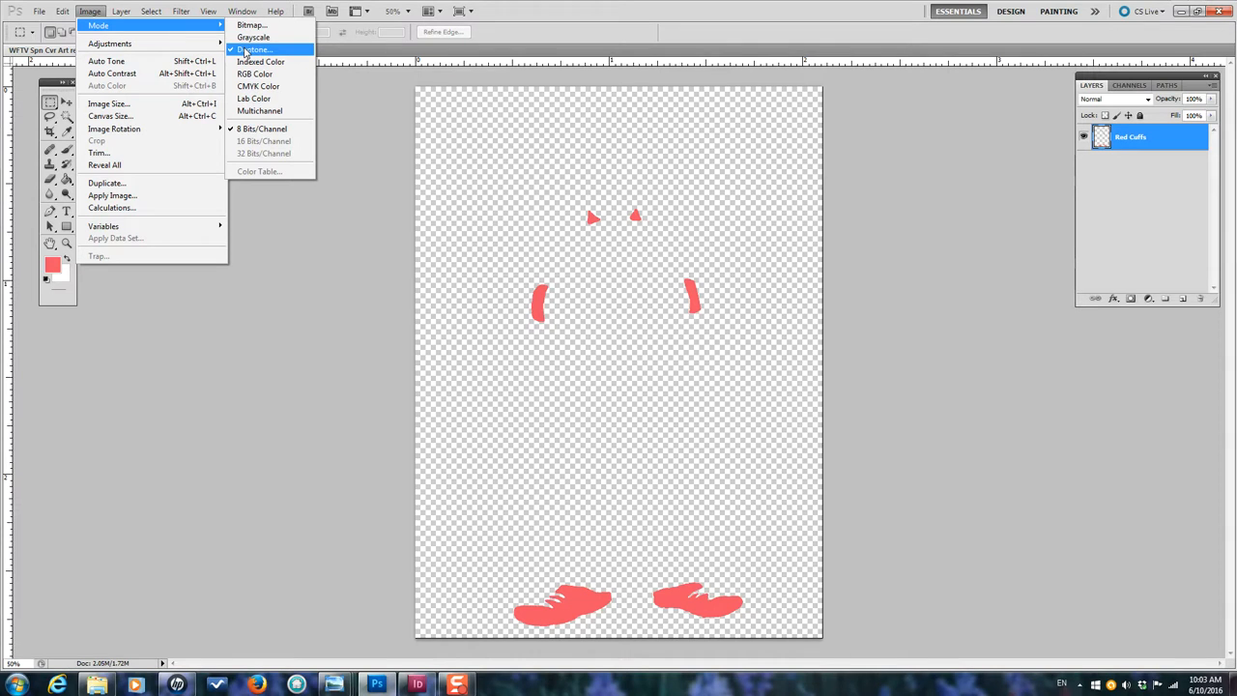
{"action": "left_click", "coordinate": [247, 50]}
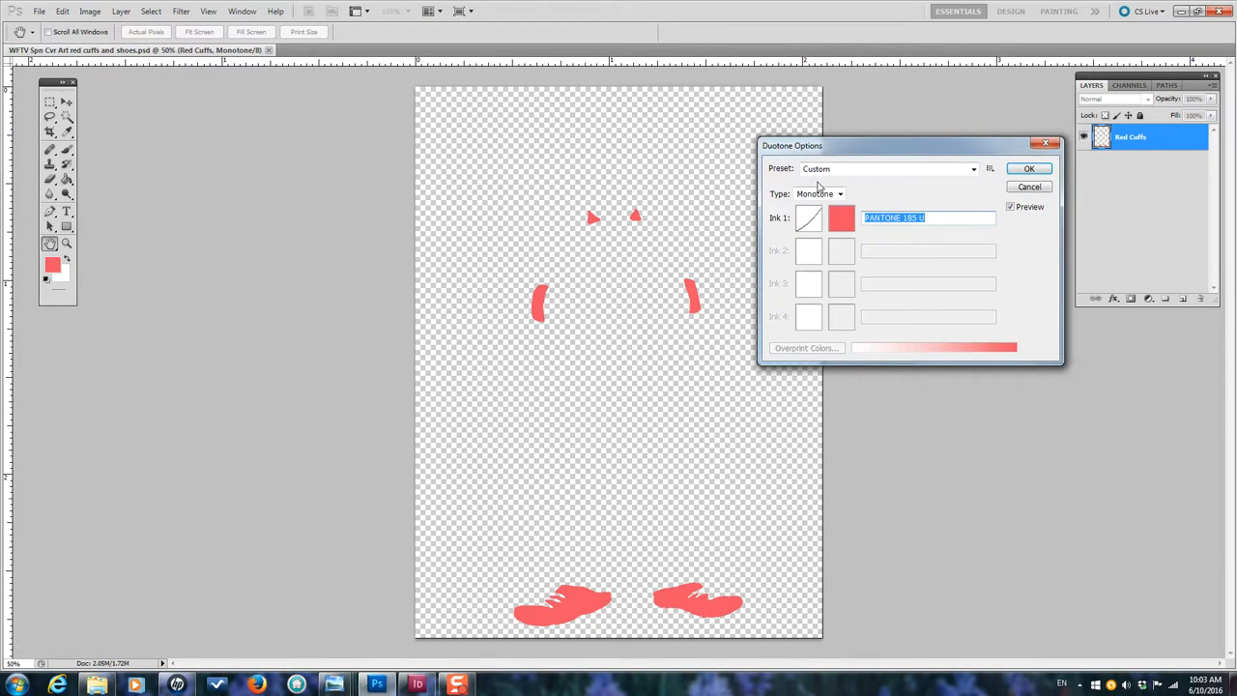
{"action": "left_click", "coordinate": [840, 221]}
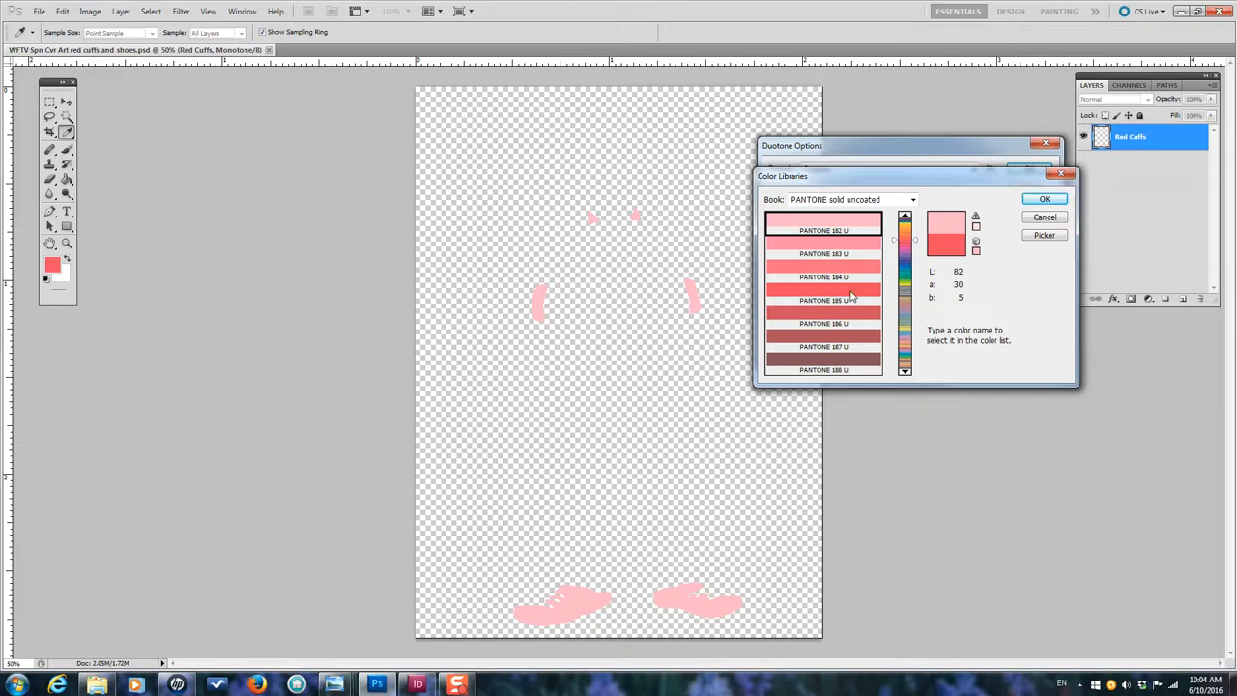
{"action": "left_click", "coordinate": [1044, 200]}
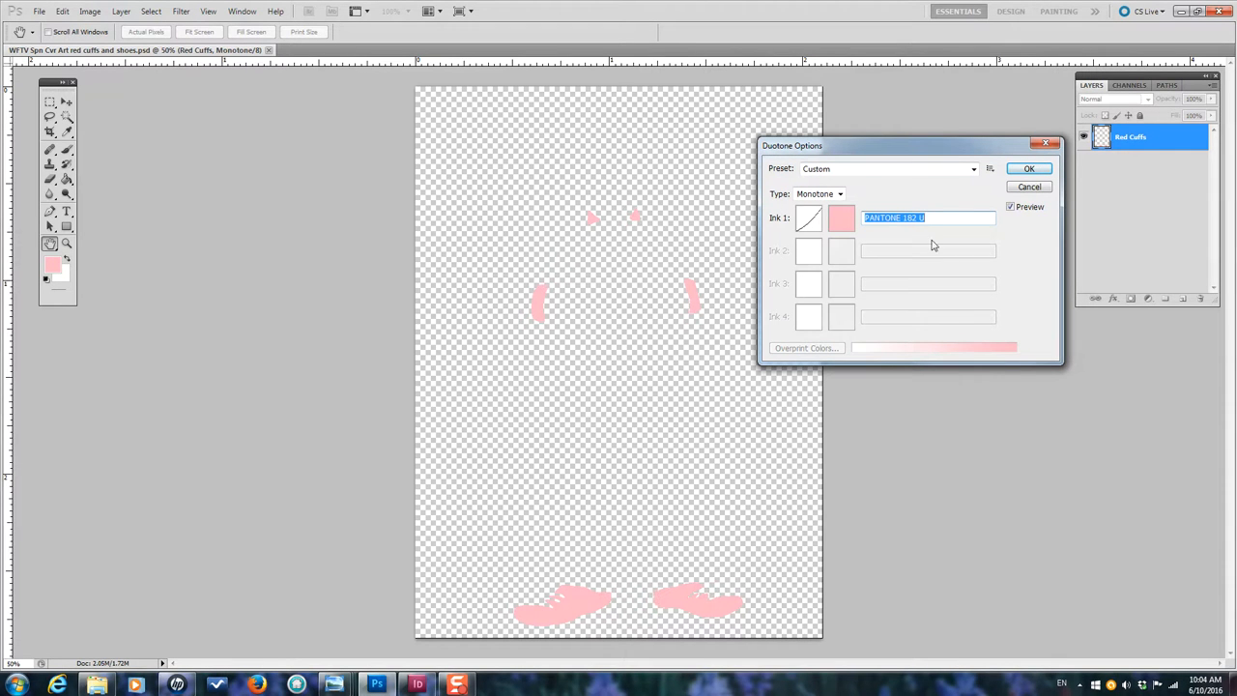
{"action": "left_click", "coordinate": [62, 10]}
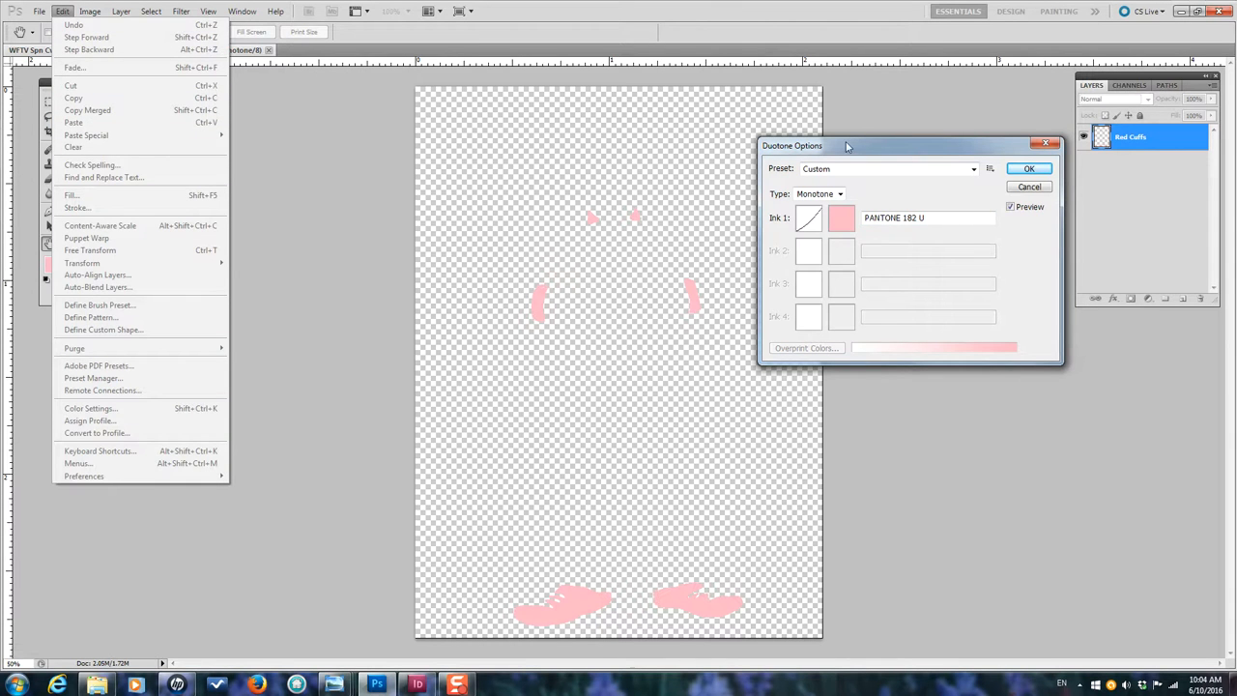
{"action": "left_click", "coordinate": [1027, 169]}
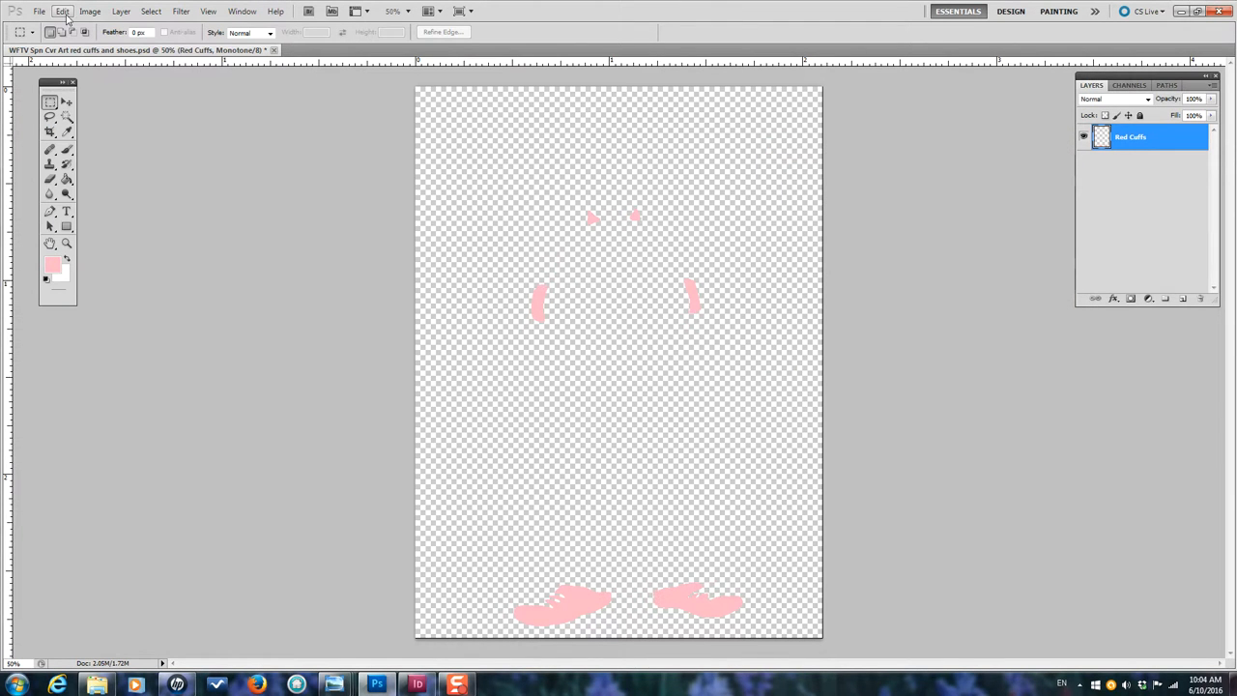
{"action": "left_click", "coordinate": [63, 12]}
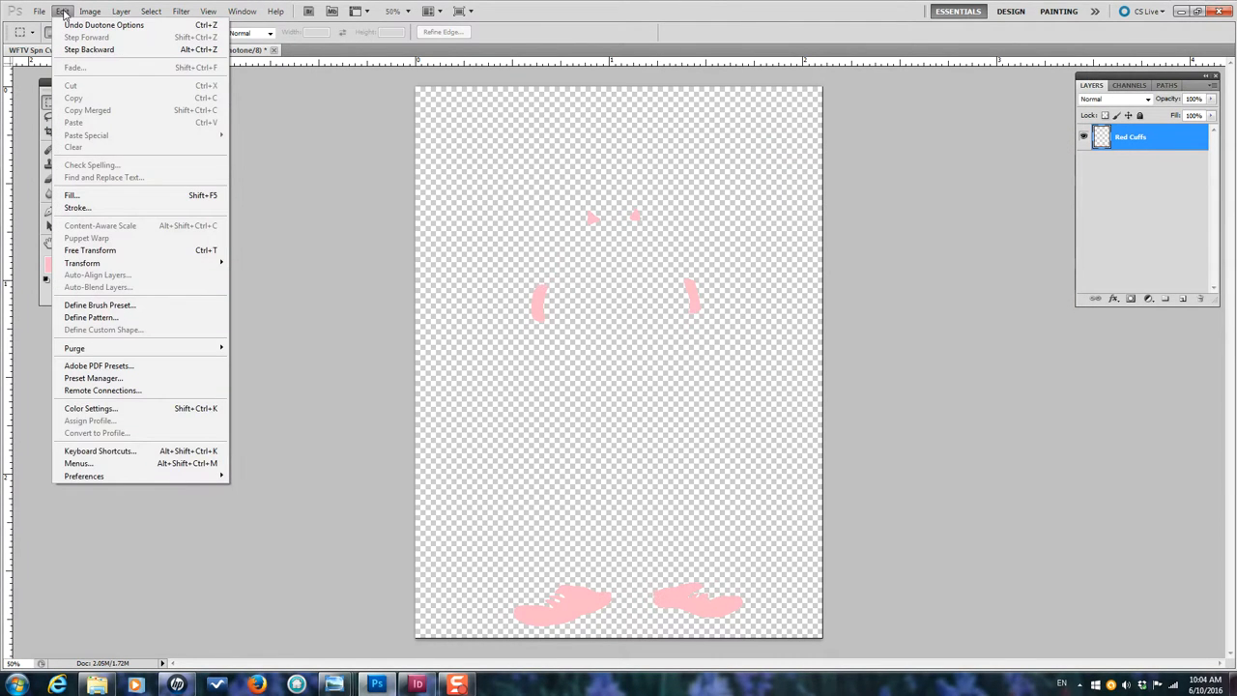
{"action": "left_click", "coordinate": [75, 26]}
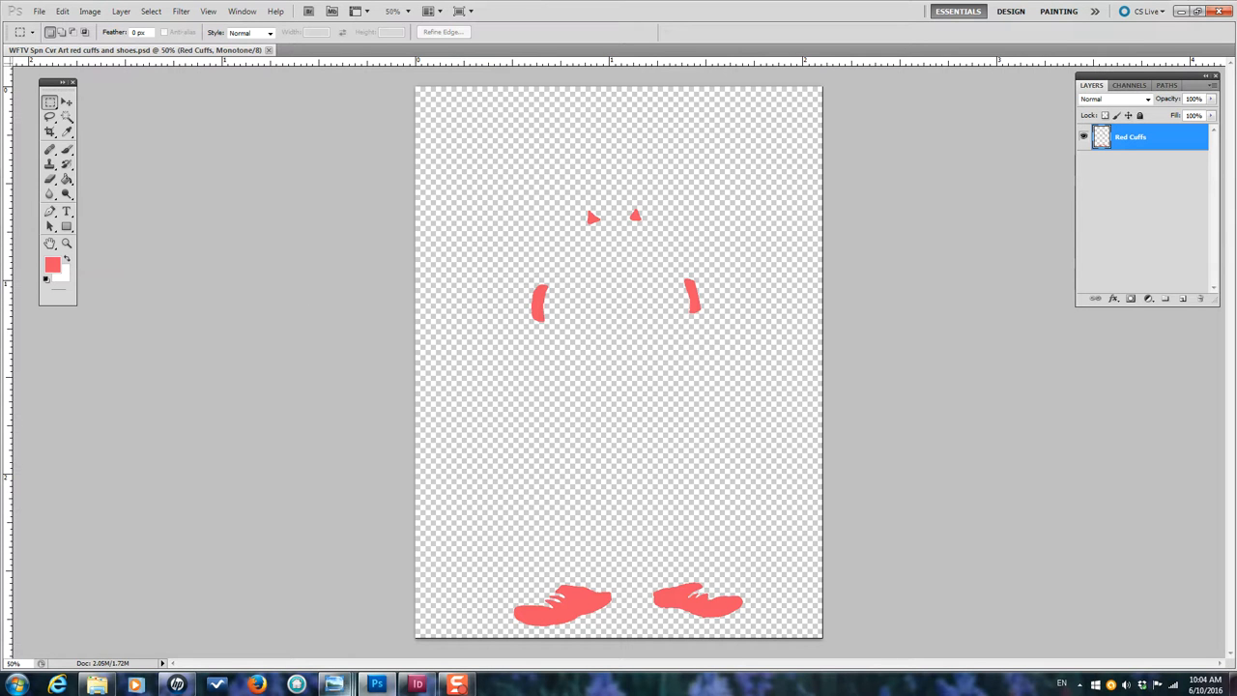
Switch to InDesign and draw a rectangular graphics frame about 1.53 by 1.95 in on the empty pasteboard beside the coloured figure
{"action": "left_click", "coordinate": [419, 688]}
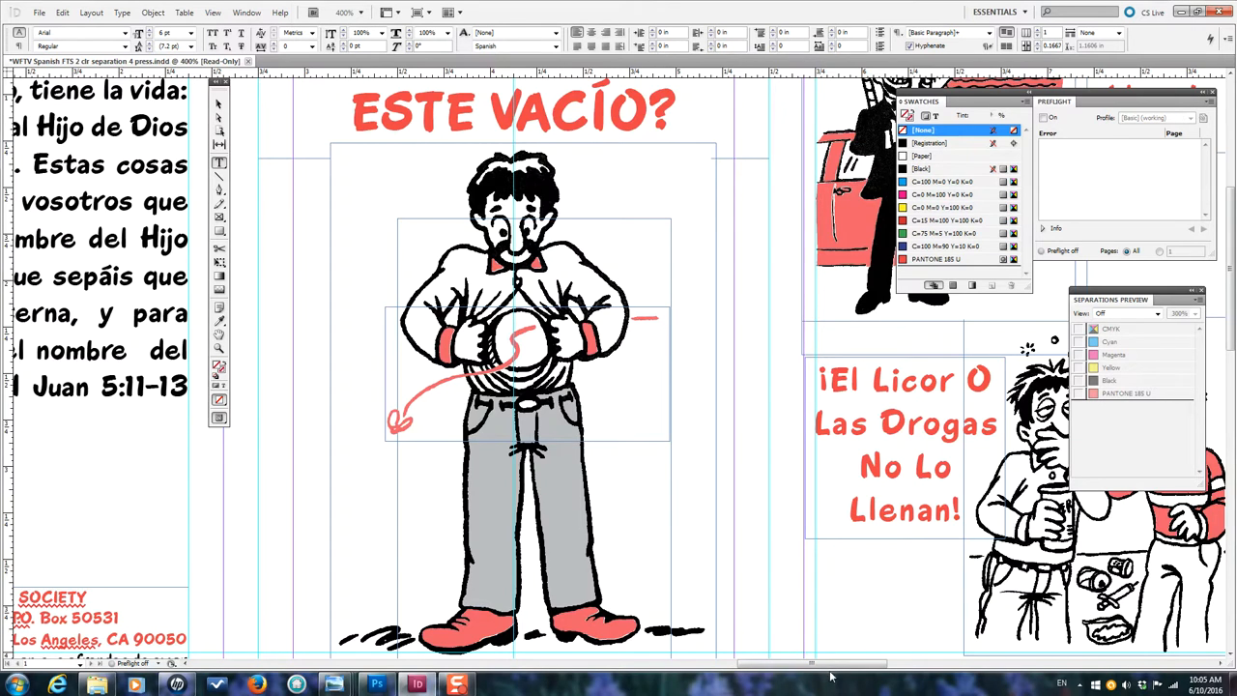
{"action": "left_click_drag", "start_coordinate": [839, 667], "coordinate": [609, 665]}
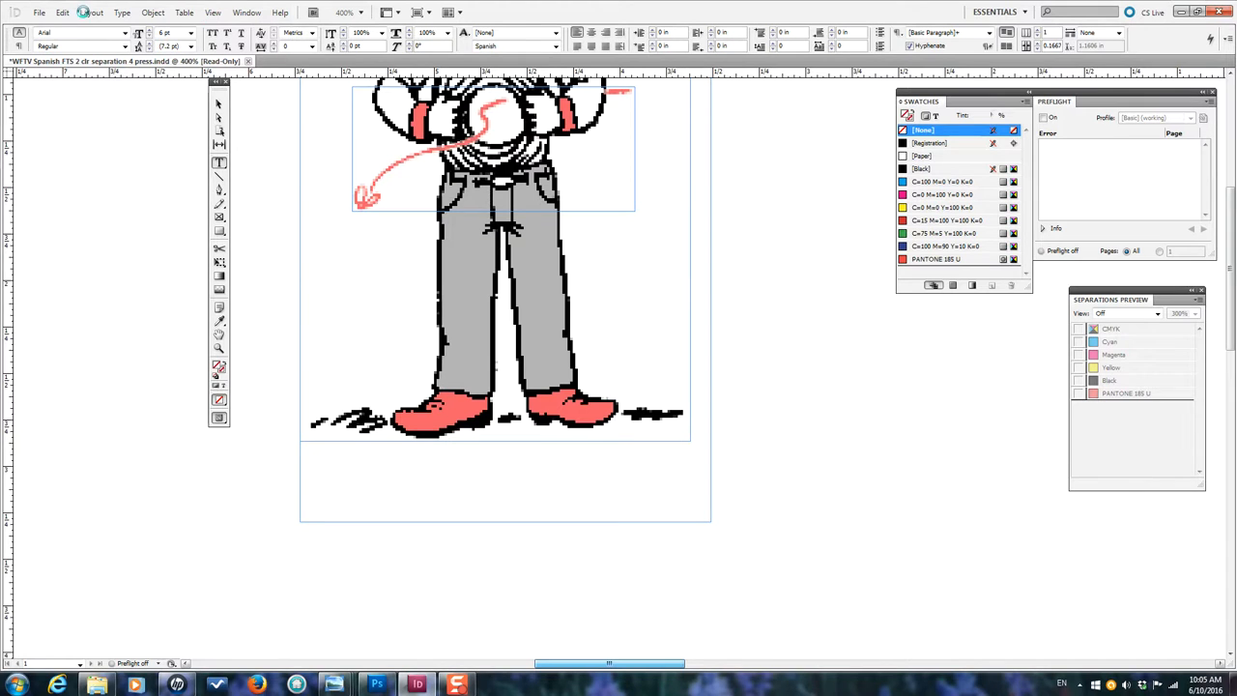
{"action": "left_click_drag", "start_coordinate": [1231, 279], "coordinate": [1233, 249]}
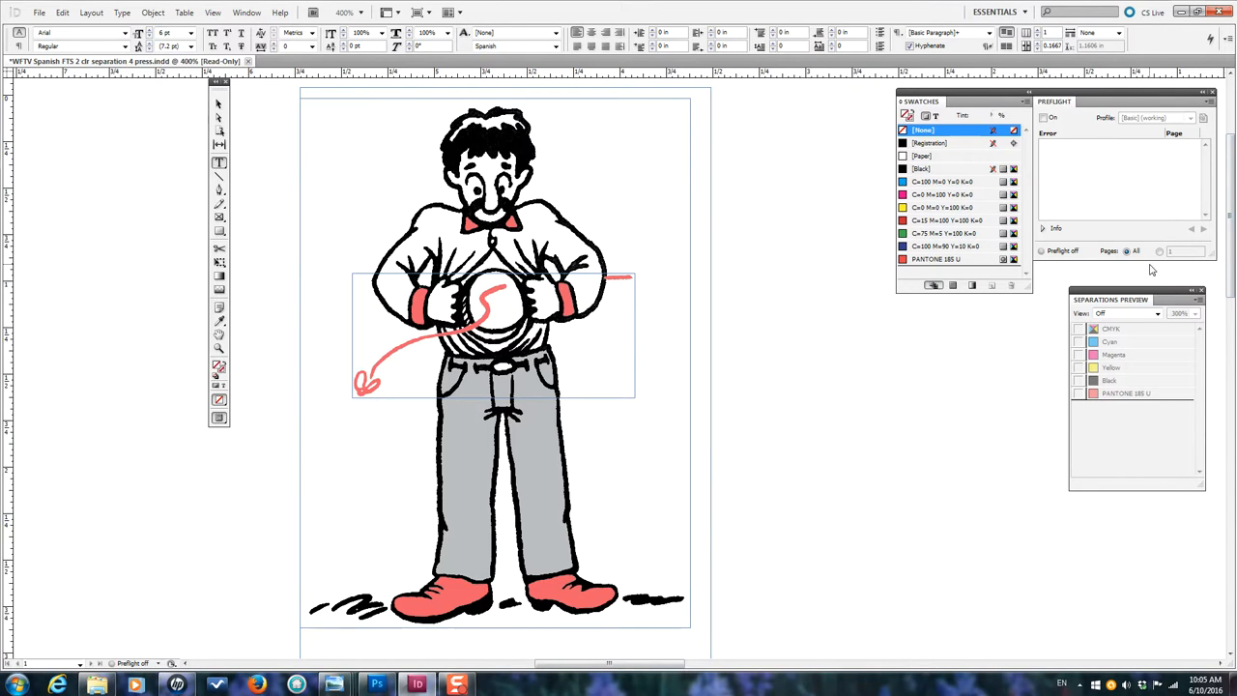
{"action": "left_click_drag", "start_coordinate": [680, 667], "coordinate": [604, 639]}
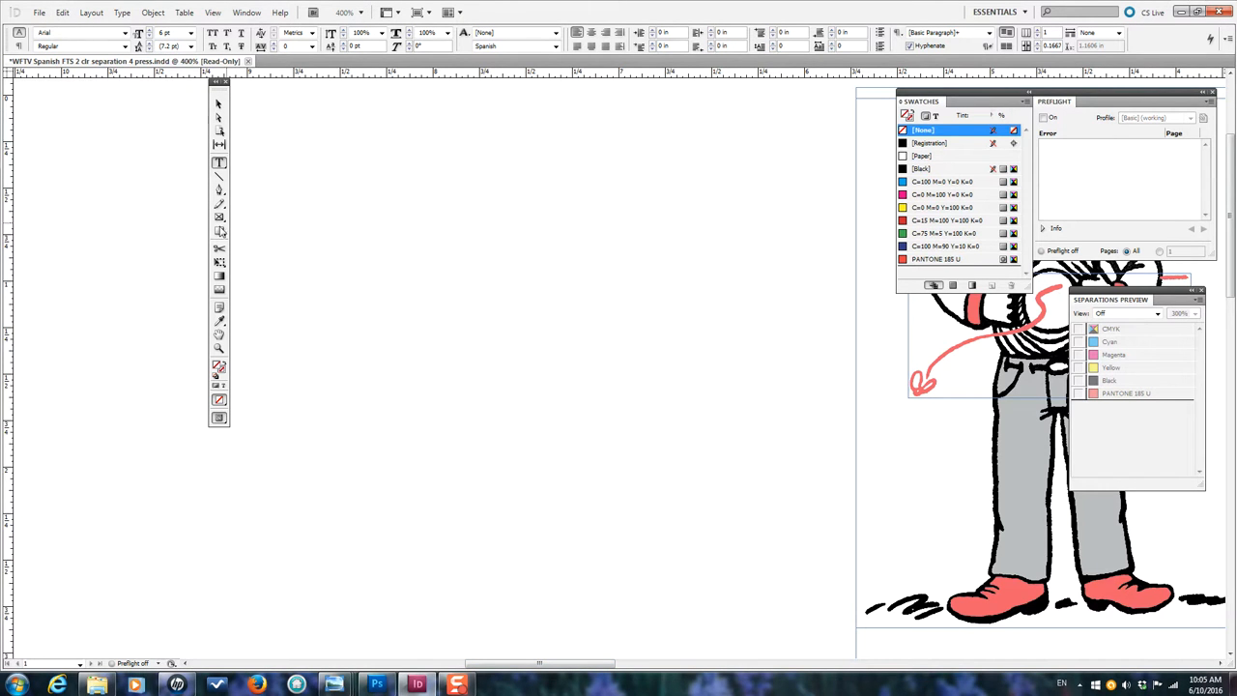
{"action": "left_click", "coordinate": [220, 219]}
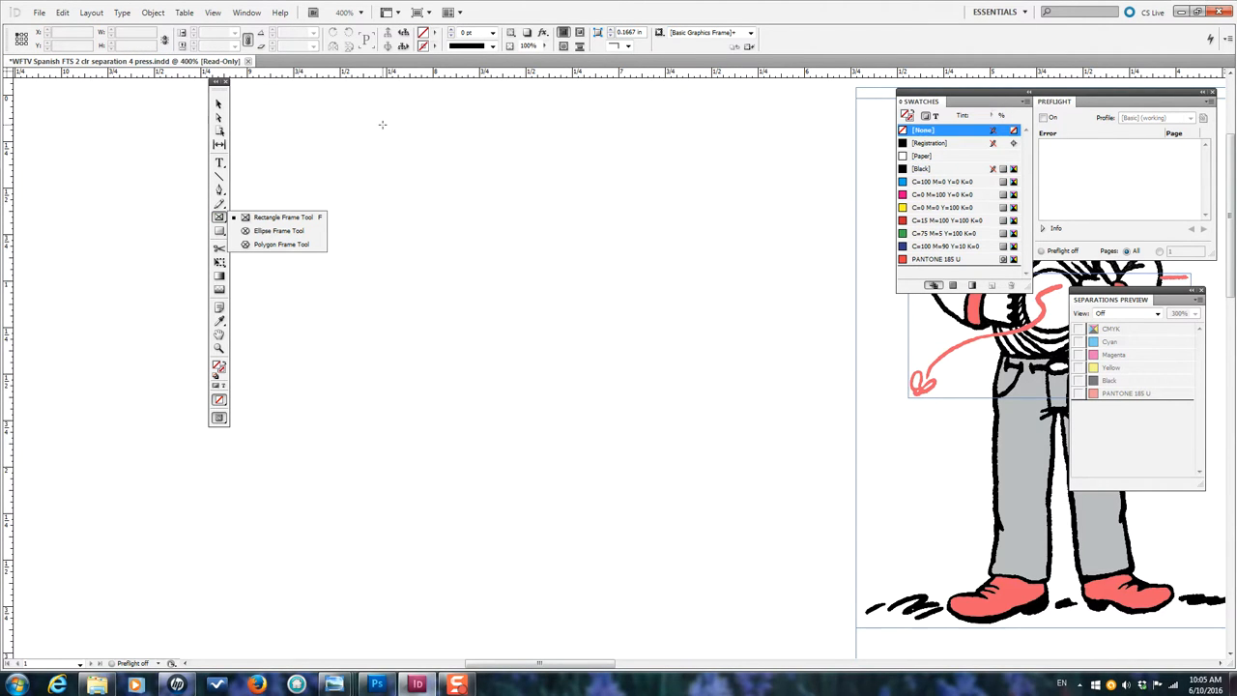
{"action": "left_click", "coordinate": [381, 125]}
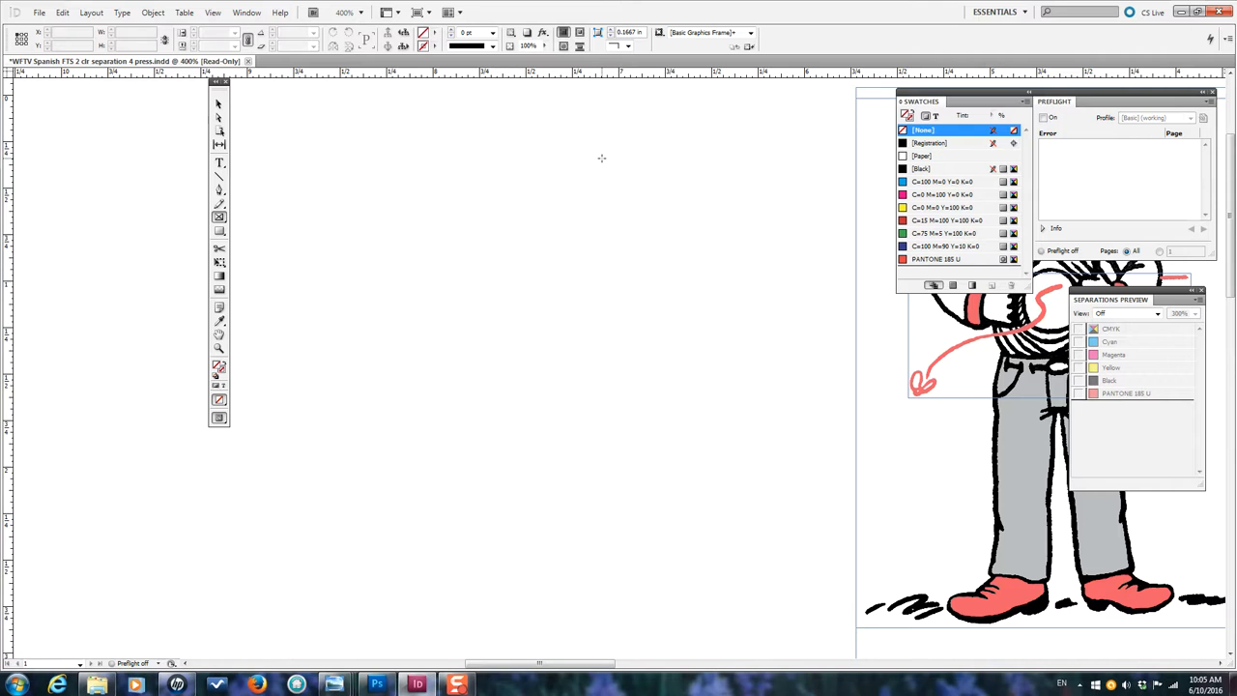
{"action": "left_click_drag", "start_coordinate": [396, 130], "coordinate": [679, 492]}
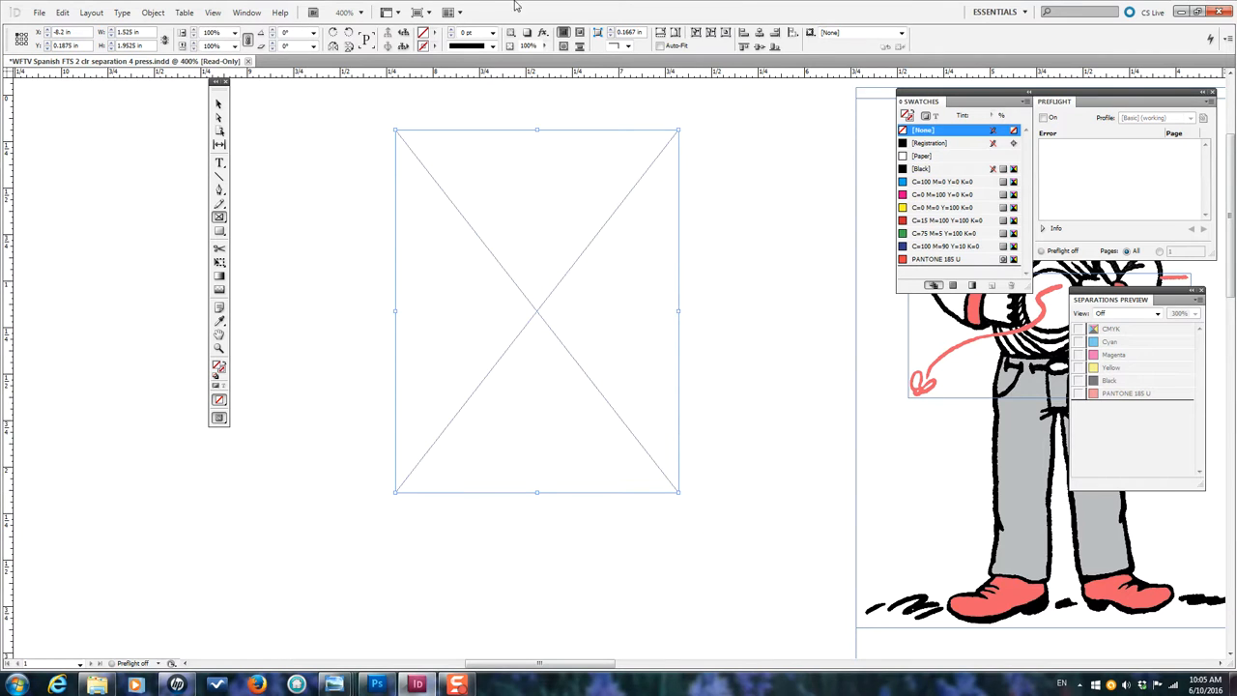
Place the image WFTV Spn Cvr Art Blk in the new frame
{"action": "left_click", "coordinate": [39, 13]}
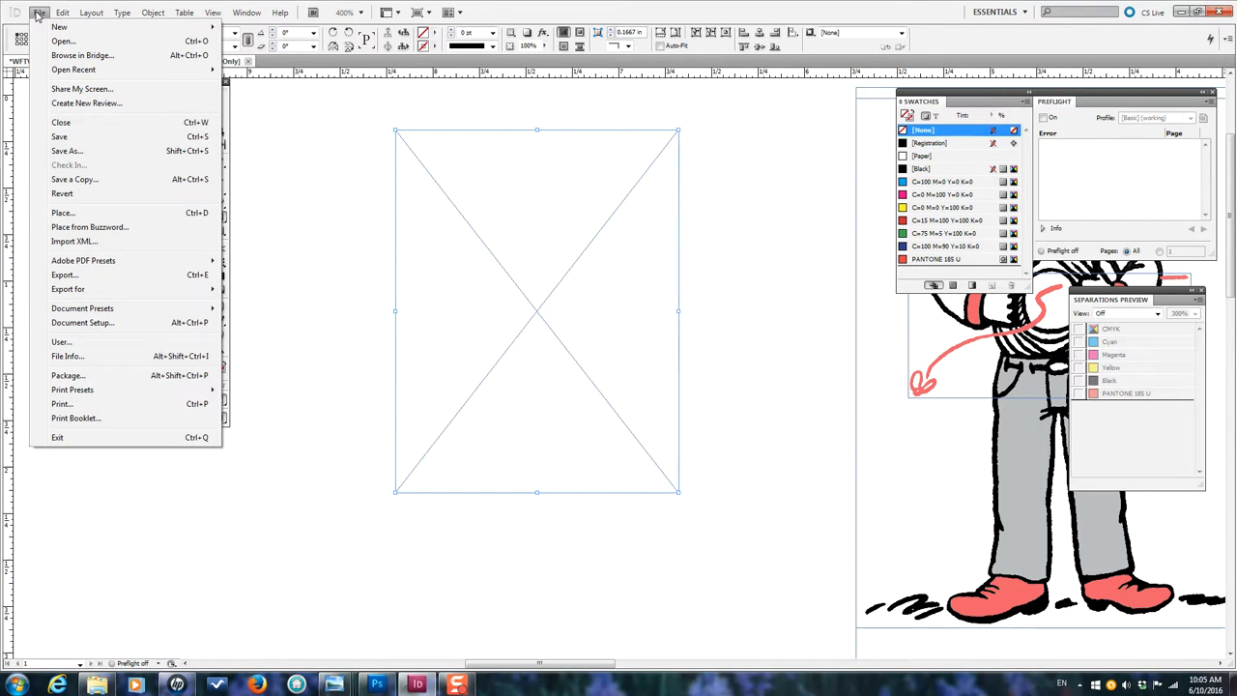
{"action": "left_click", "coordinate": [62, 214]}
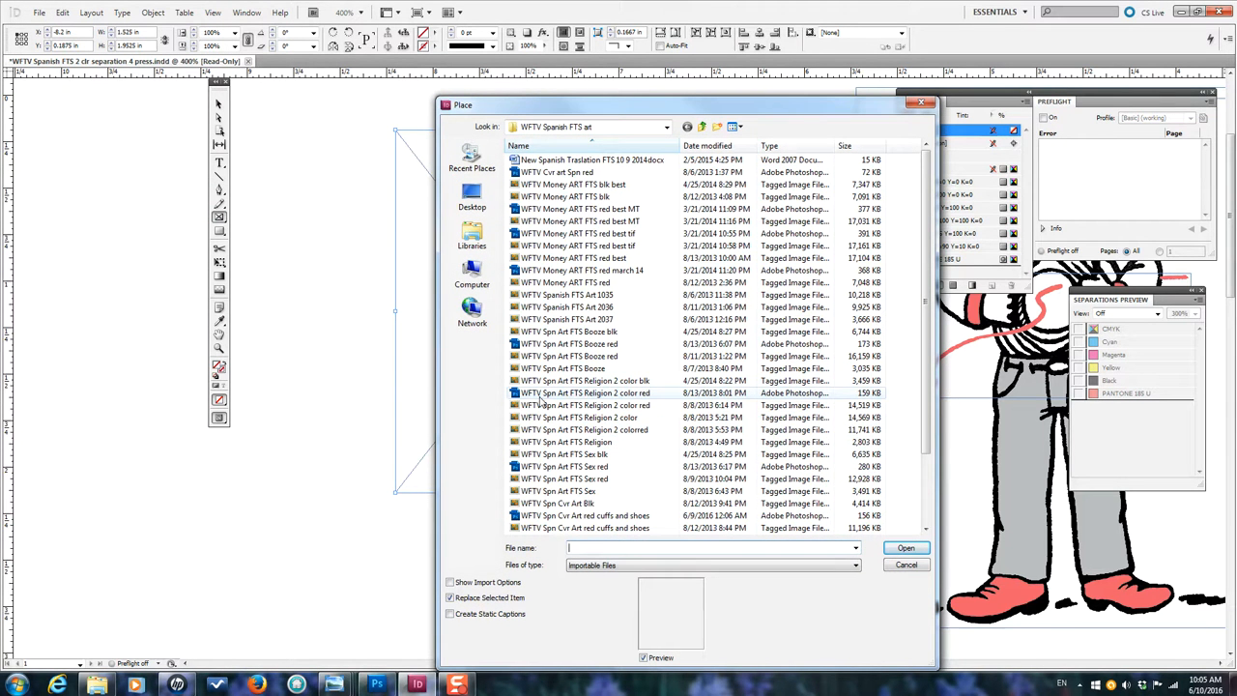
{"action": "double_click", "coordinate": [571, 504]}
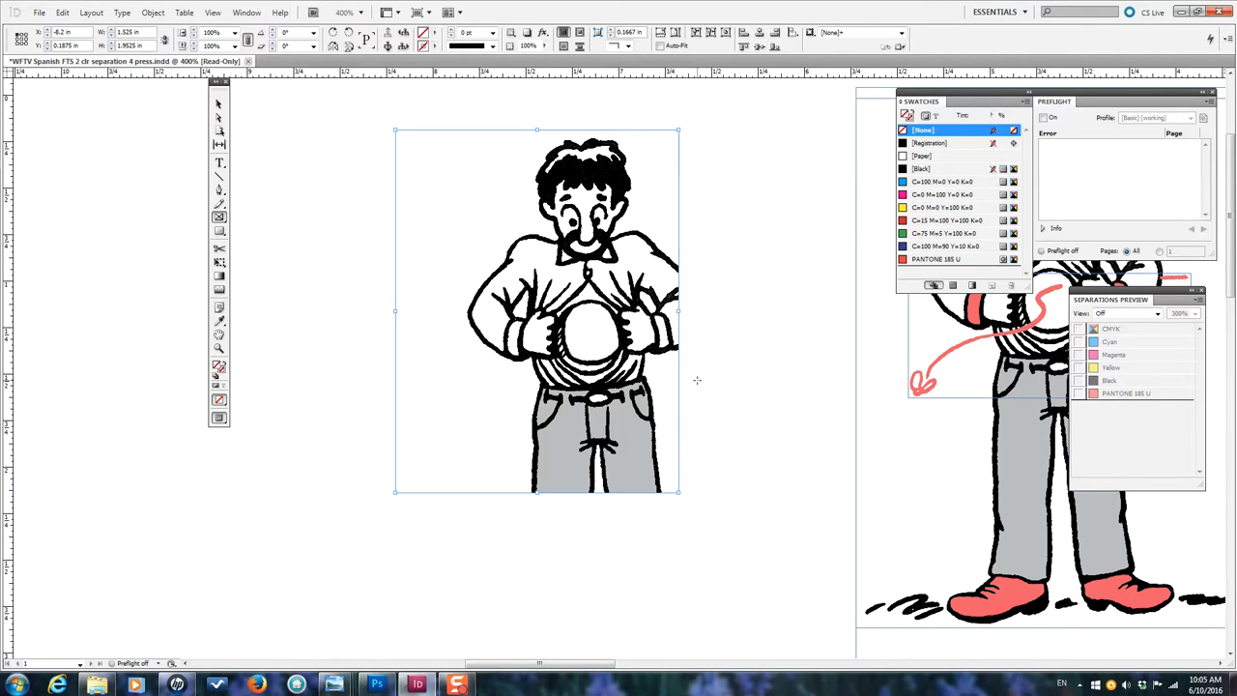
Enlarge the frame to about 2.14 by 2.98 in so it shows the whole black figure, including both shoes and ground lines
{"action": "left_click", "coordinate": [219, 106]}
{"action": "left_click_drag", "start_coordinate": [681, 311], "coordinate": [758, 328]}
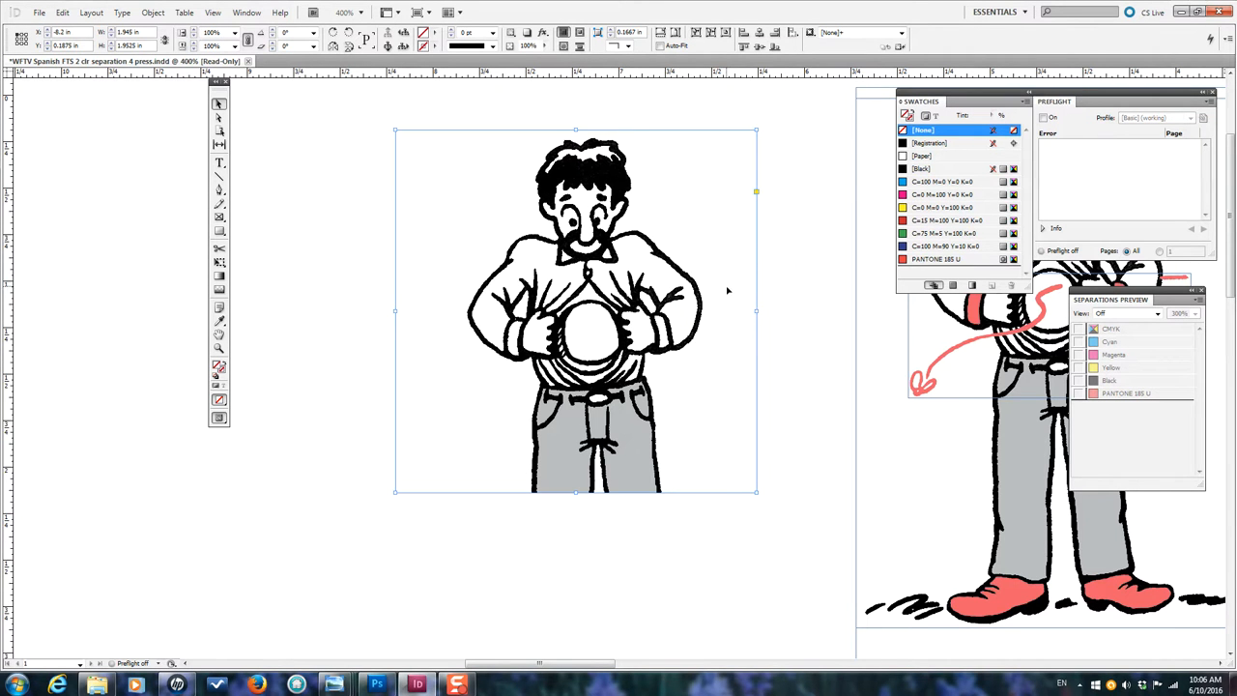
{"action": "scroll", "coordinate": [641, 516], "scroll_direction": "down", "scroll_amount": 1}
{"action": "left_click_drag", "start_coordinate": [575, 444], "coordinate": [604, 636]}
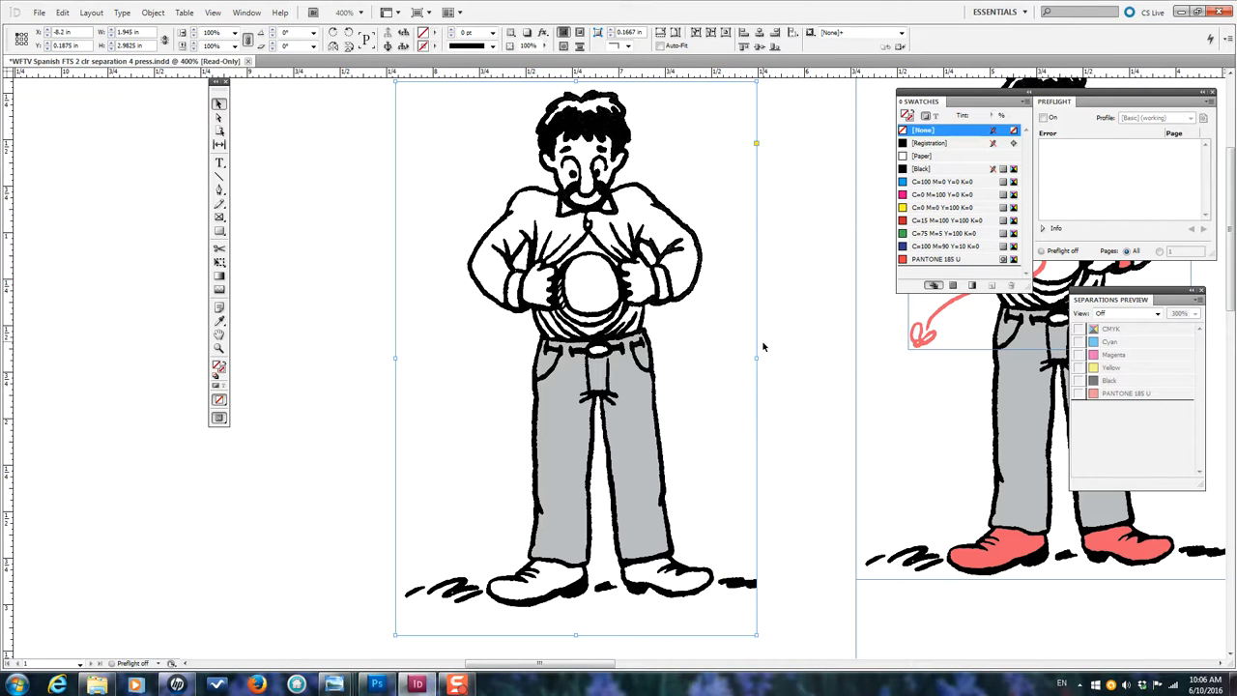
{"action": "left_click_drag", "start_coordinate": [757, 357], "coordinate": [792, 363]}
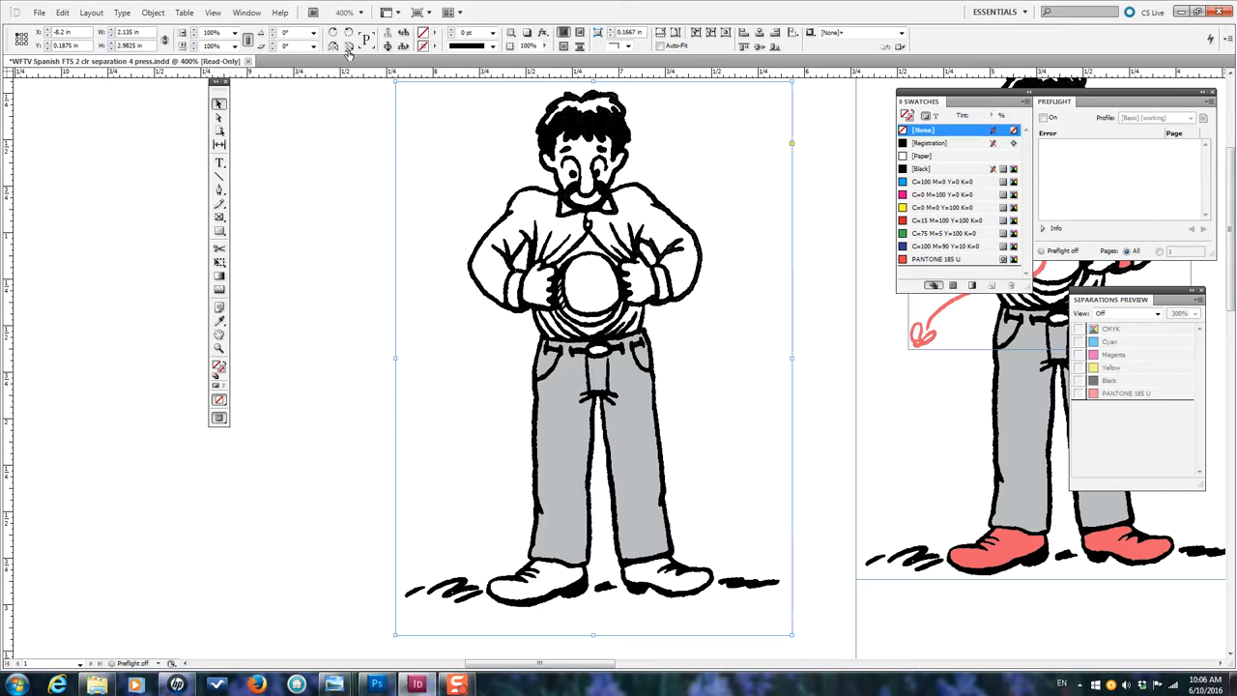
Place the image WFTV Cvr art Spn red, and undo its replacement of the black figure to keep it loaded for placing
{"action": "left_click", "coordinate": [39, 12]}
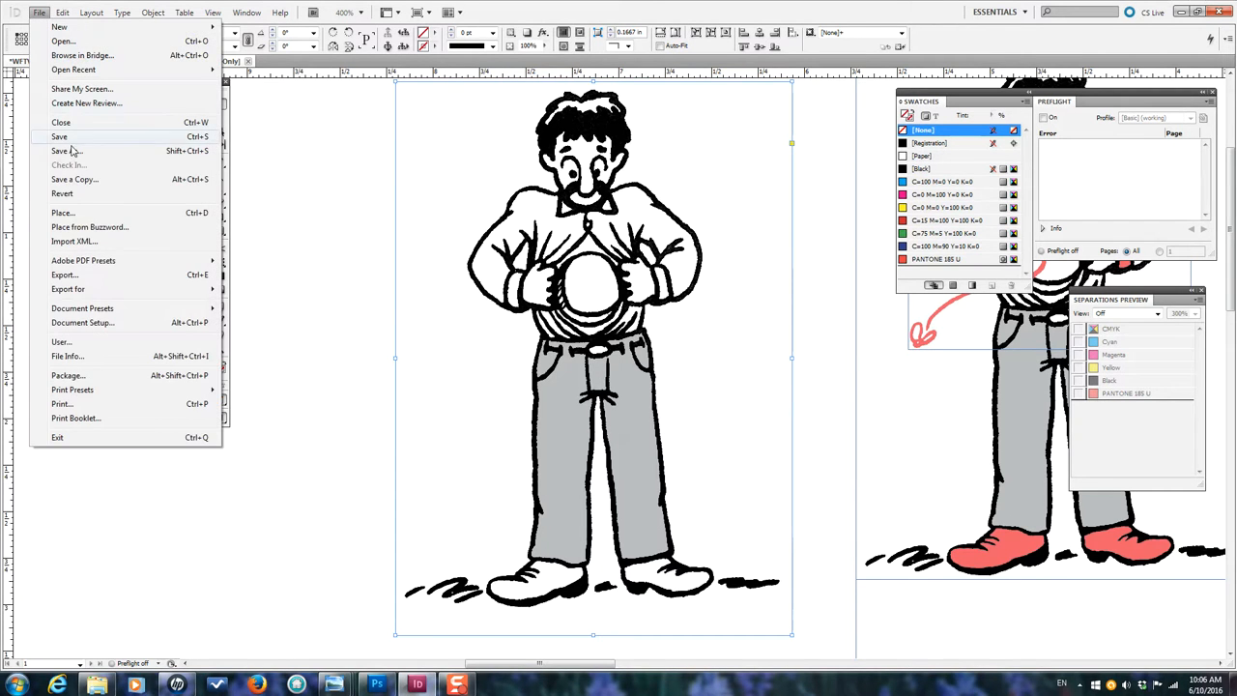
{"action": "left_click", "coordinate": [64, 212]}
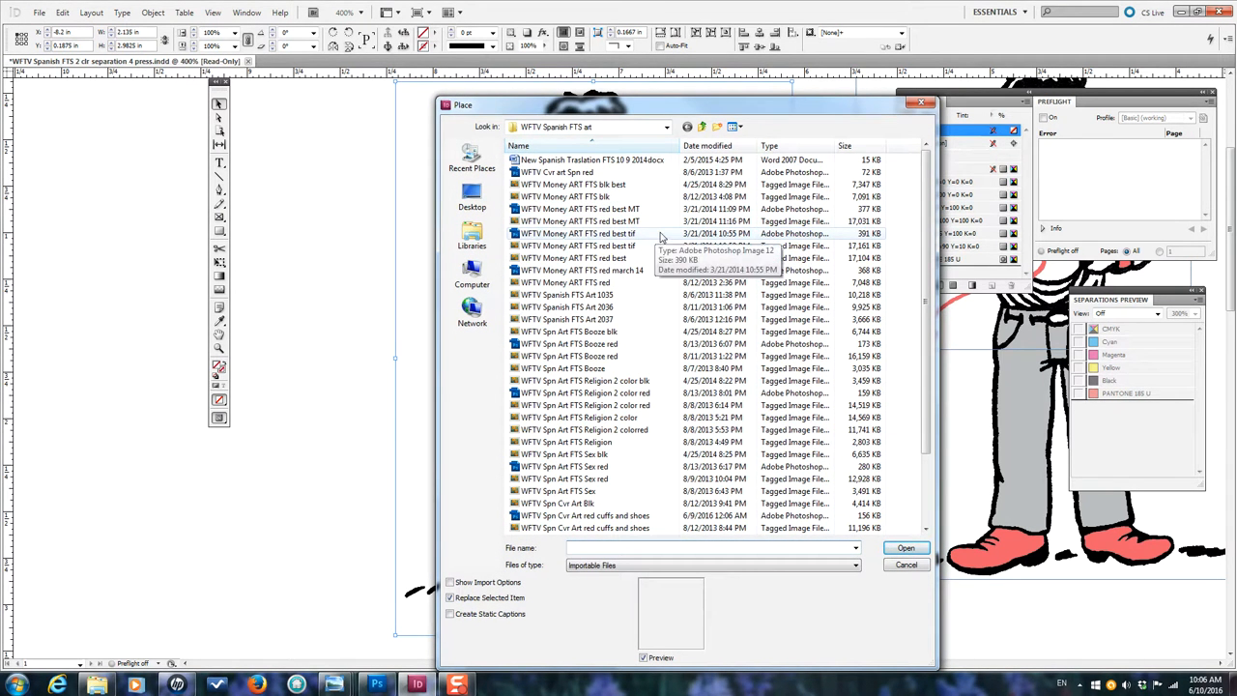
{"action": "double_click", "coordinate": [562, 173]}
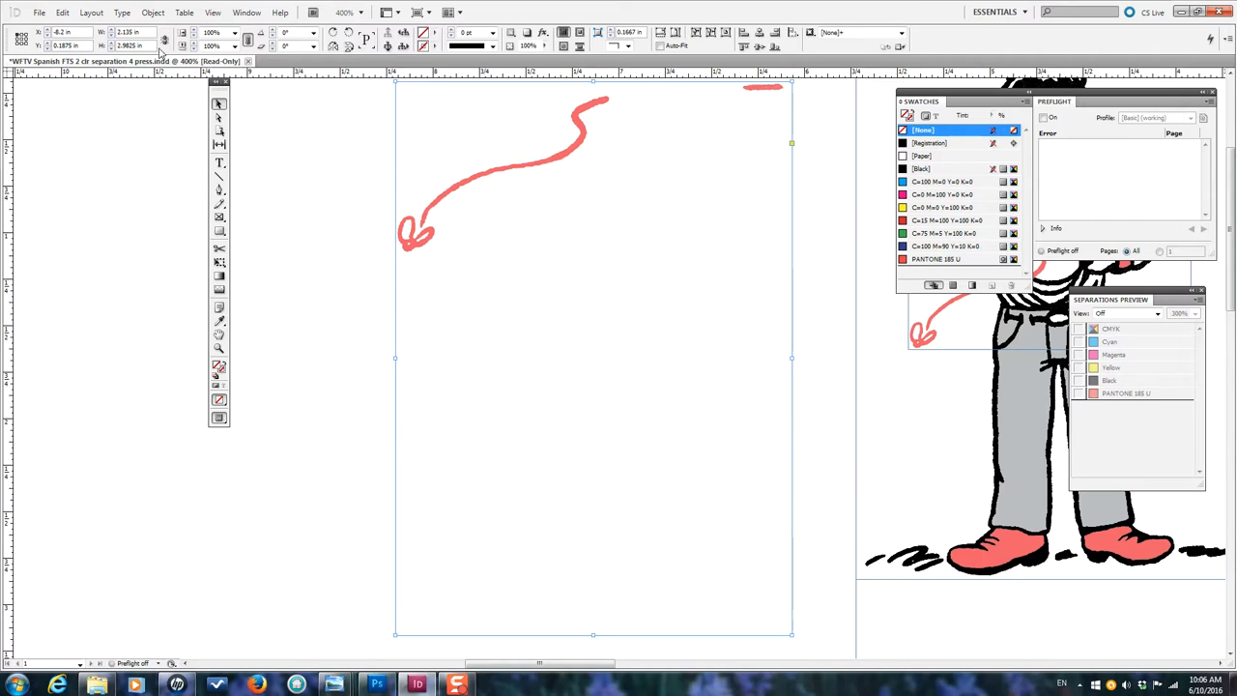
{"action": "left_click", "coordinate": [61, 13]}
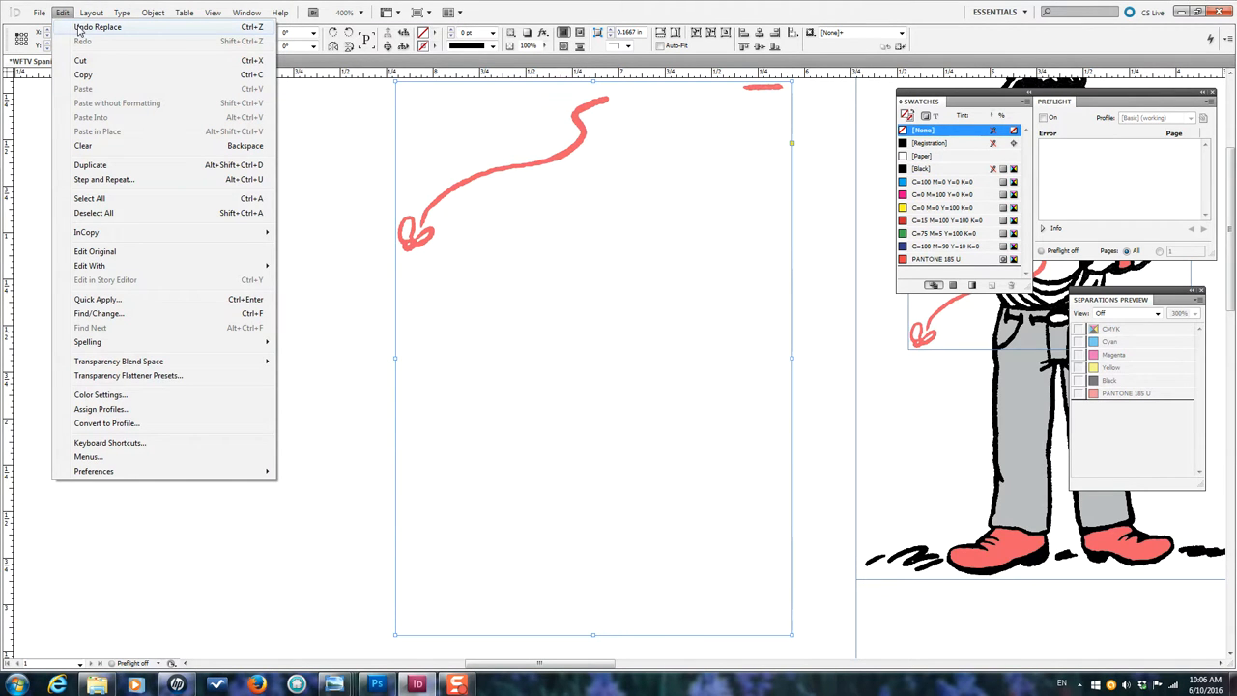
{"action": "left_click", "coordinate": [97, 27]}
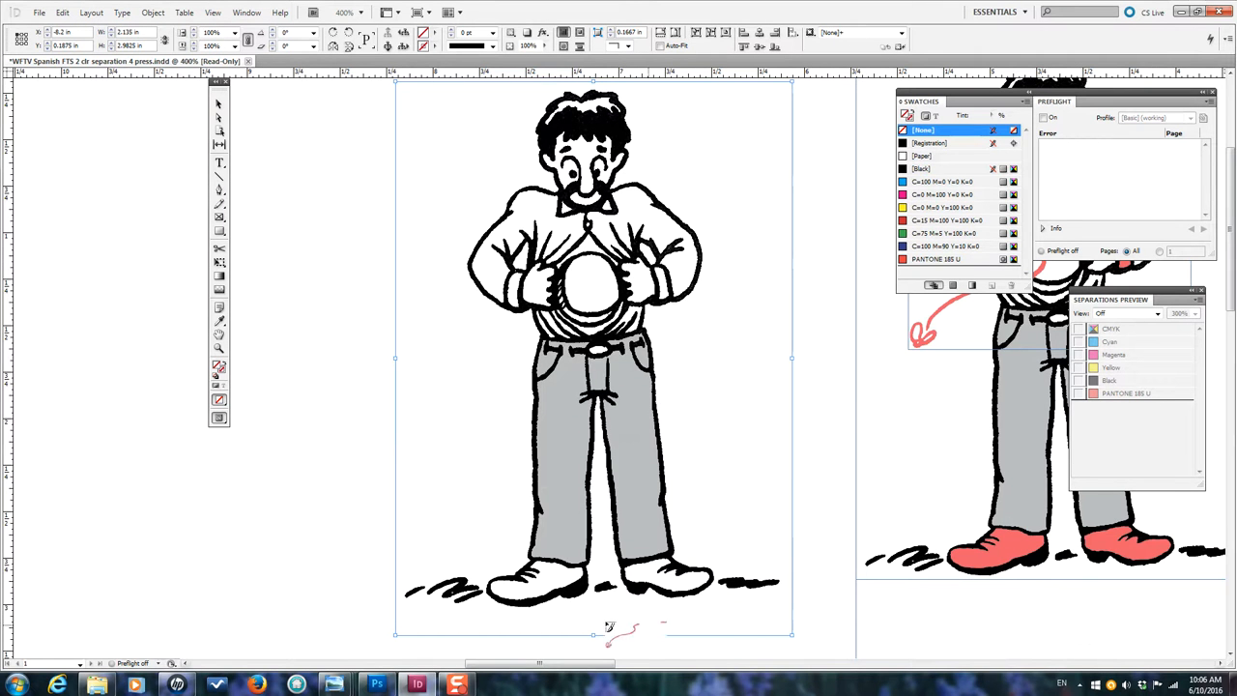
Place the loaded red arrow artwork on the empty pasteboard, well clear of the black figure
{"action": "left_click_drag", "start_coordinate": [577, 667], "coordinate": [502, 670]}
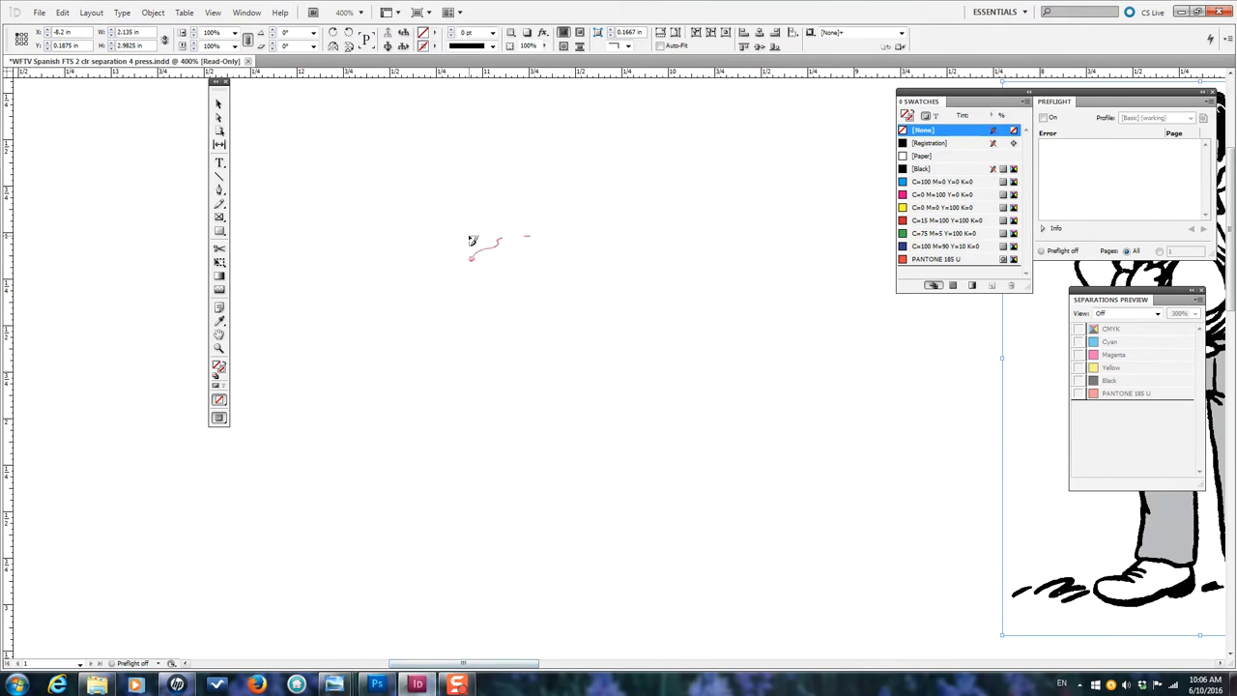
{"action": "key", "text": "ctrl+z"}
{"action": "key", "text": "v"}
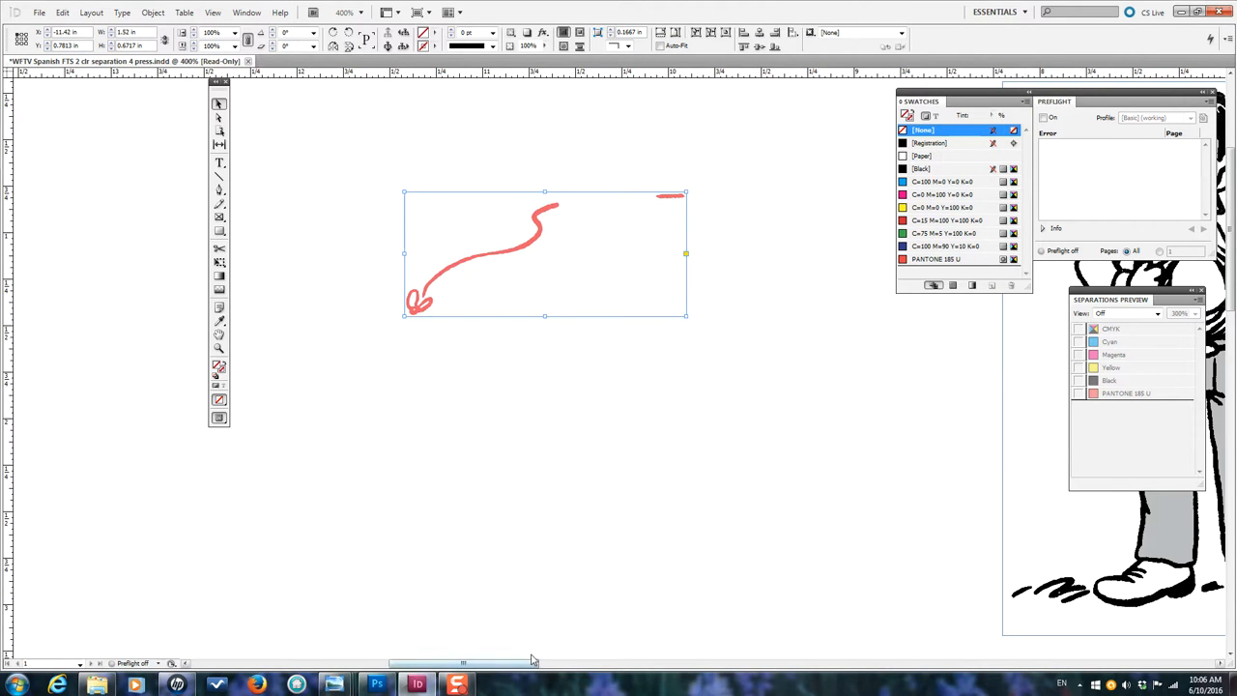
Move the red arrow artwork onto the black figure at X -7.895 in, Y 1.14 in, so its line starts inside the belly circle
{"action": "mouse_move", "coordinate": [565, 305]}
{"action": "left_mouse_down"}
{"action": "mouse_move", "coordinate": [737, 348]}
{"action": "mouse_move", "coordinate": [830, 427]}
{"action": "mouse_move", "coordinate": [884, 497]}
{"action": "left_mouse_up"}
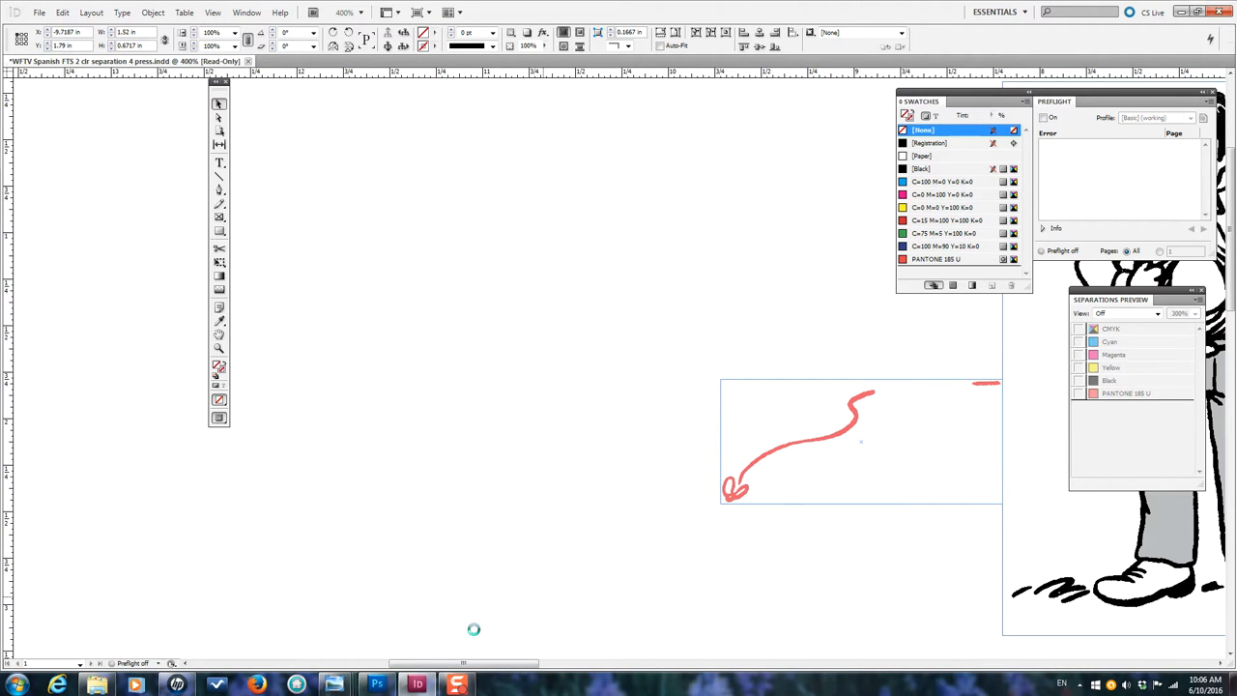
{"action": "mouse_move", "coordinate": [503, 665]}
{"action": "left_mouse_down"}
{"action": "mouse_move", "coordinate": [613, 674]}
{"action": "mouse_move", "coordinate": [386, 442]}
{"action": "left_mouse_up"}
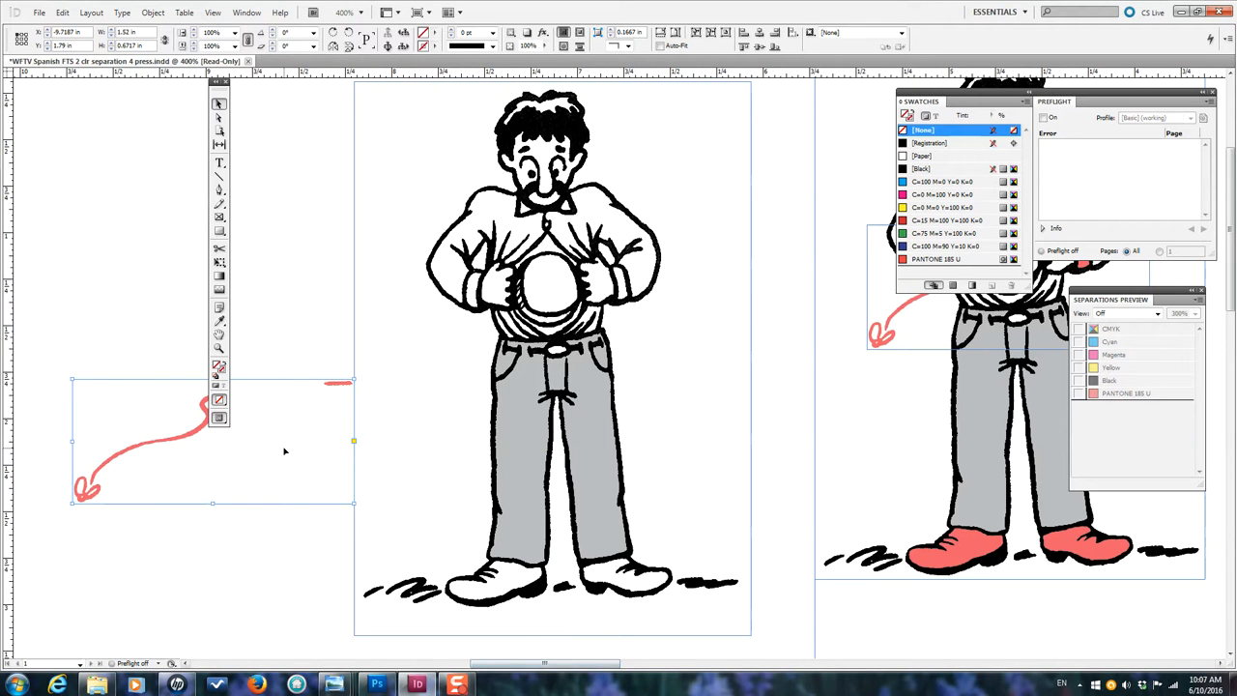
{"action": "mouse_move", "coordinate": [300, 443]}
{"action": "left_mouse_down"}
{"action": "mouse_move", "coordinate": [503, 358]}
{"action": "mouse_move", "coordinate": [627, 341]}
{"action": "mouse_move", "coordinate": [622, 330]}
{"action": "left_mouse_up"}
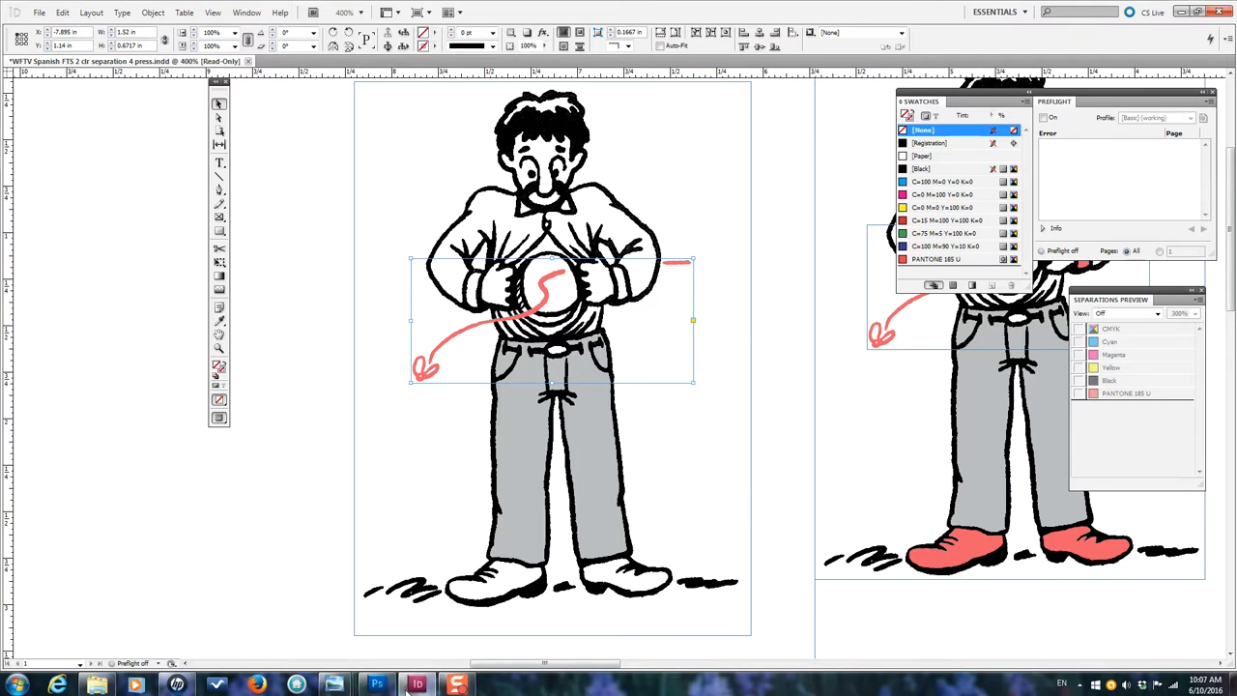
With nothing selected, place the image WFTV Spn Cvr Art red cuffs and shoes on the pasteboard beside the black figure
{"action": "left_click", "coordinate": [271, 347]}
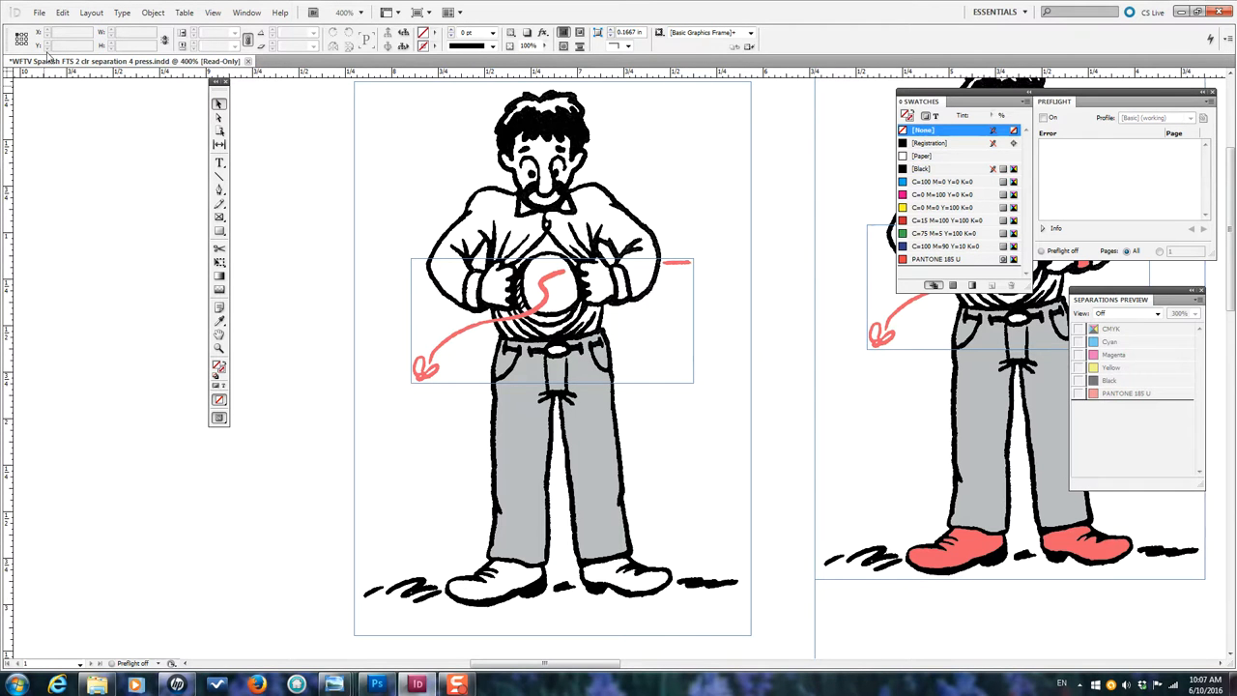
{"action": "left_click", "coordinate": [39, 13]}
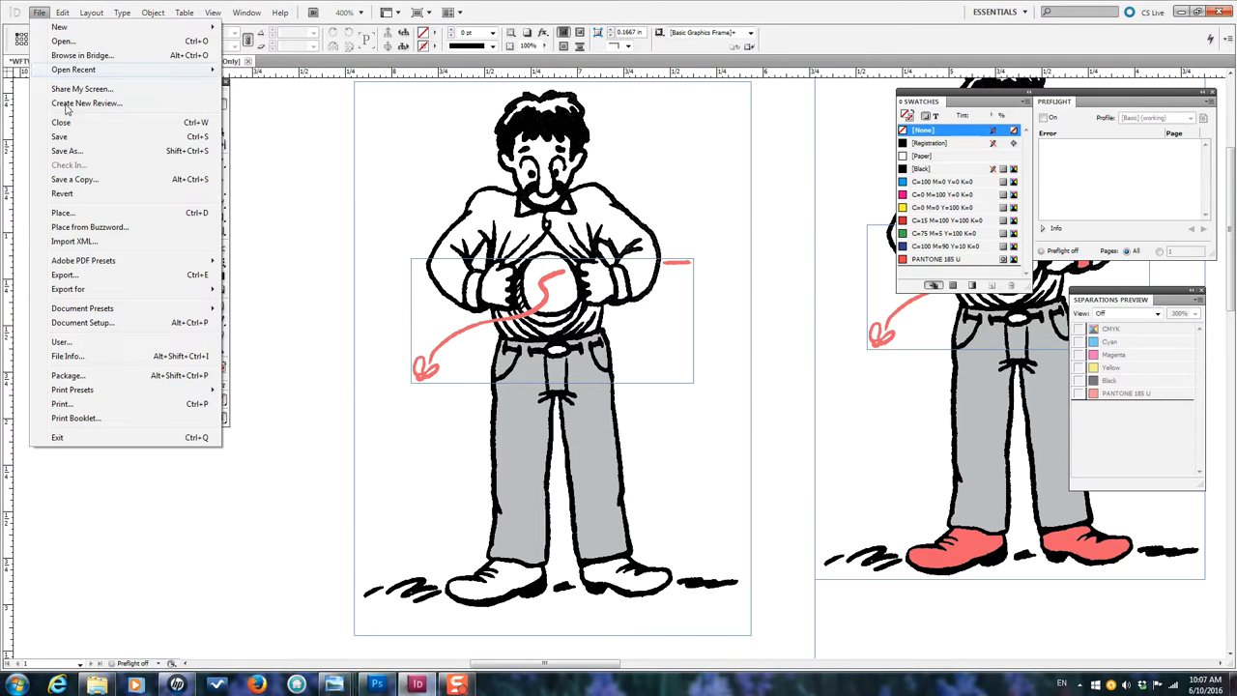
{"action": "left_click", "coordinate": [70, 213]}
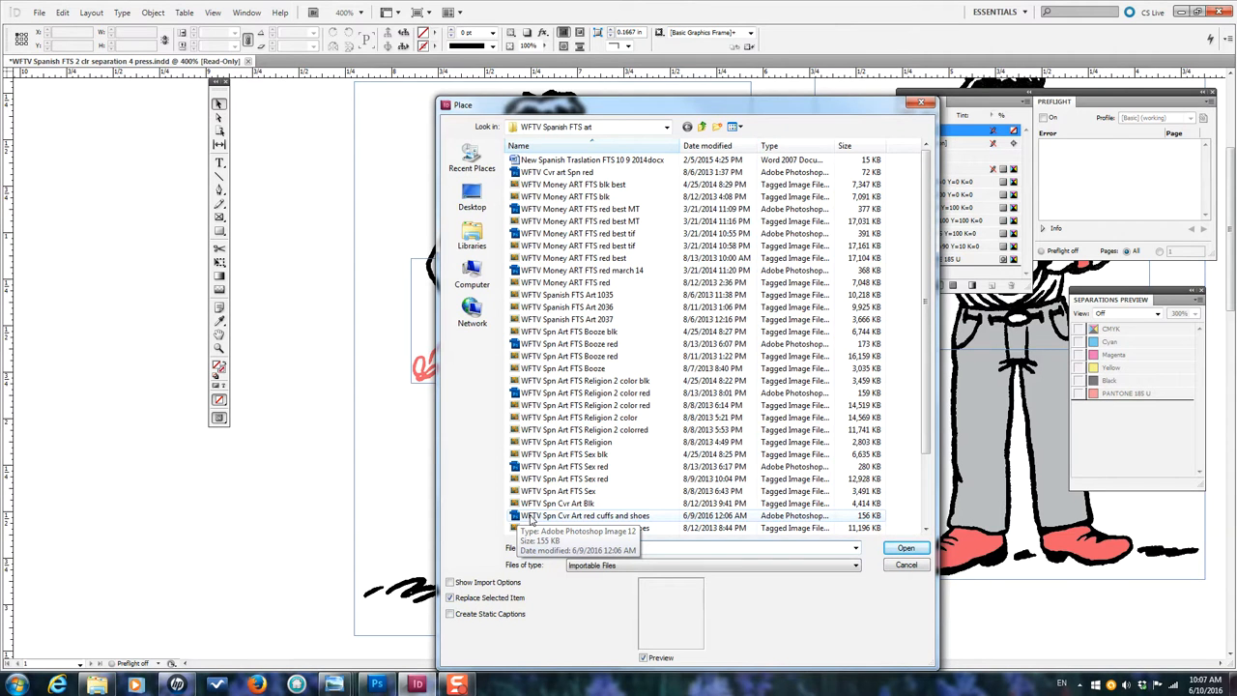
{"action": "double_click", "coordinate": [530, 517]}
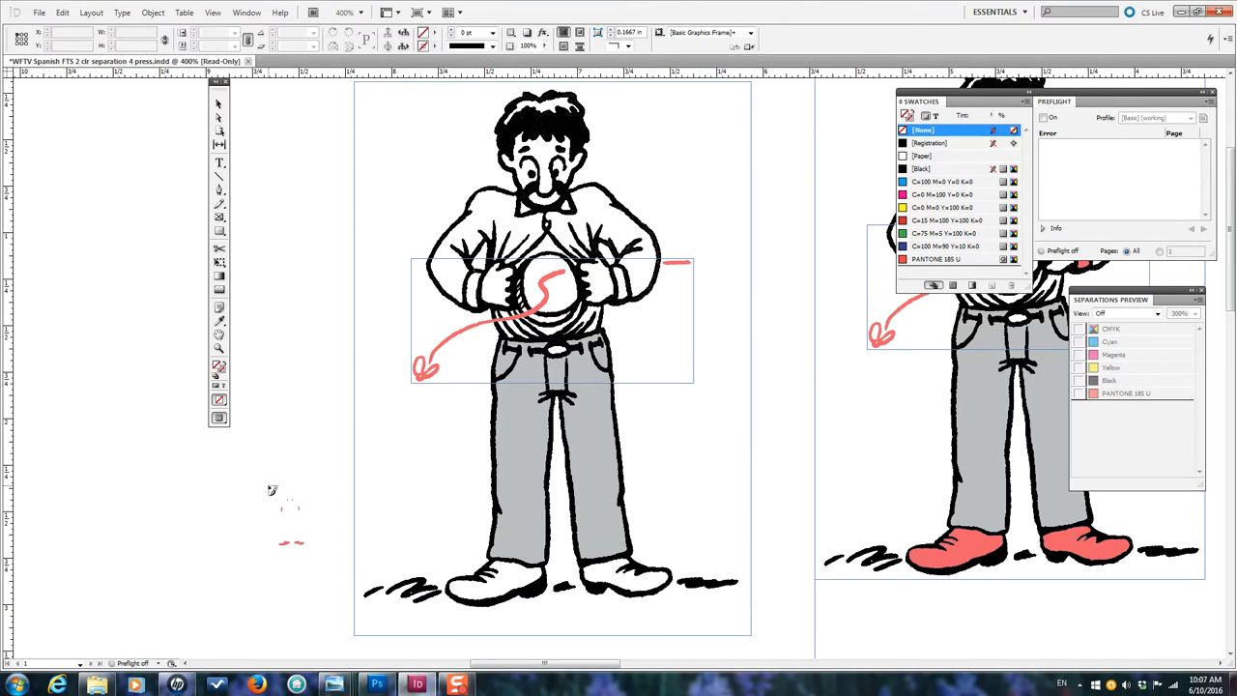
{"action": "key", "text": "Escape"}
{"action": "left_click", "coordinate": [60, 108]}
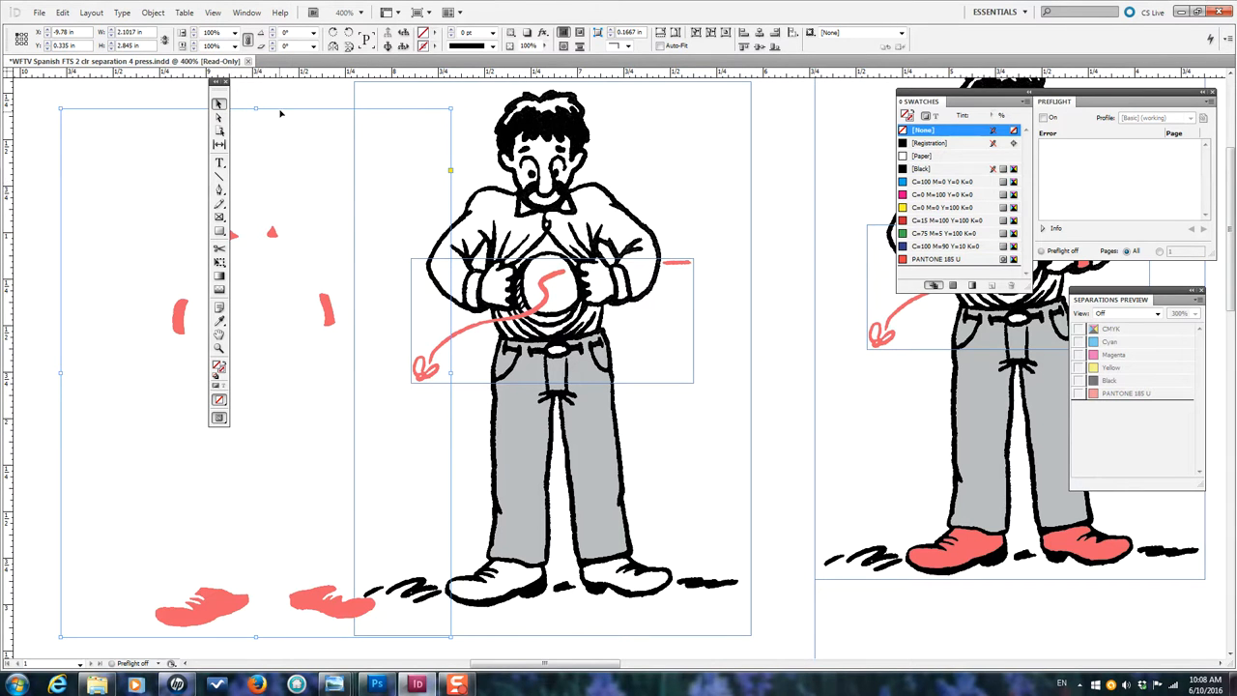
Move the red cuffs and shoes artwork over the black figure to X -8.2 in, Y 0.2 in, matching the outlines
{"action": "left_click_drag", "start_coordinate": [280, 110], "coordinate": [574, 84]}
{"action": "scroll", "coordinate": [571, 92], "scroll_direction": "up", "scroll_amount": 3}
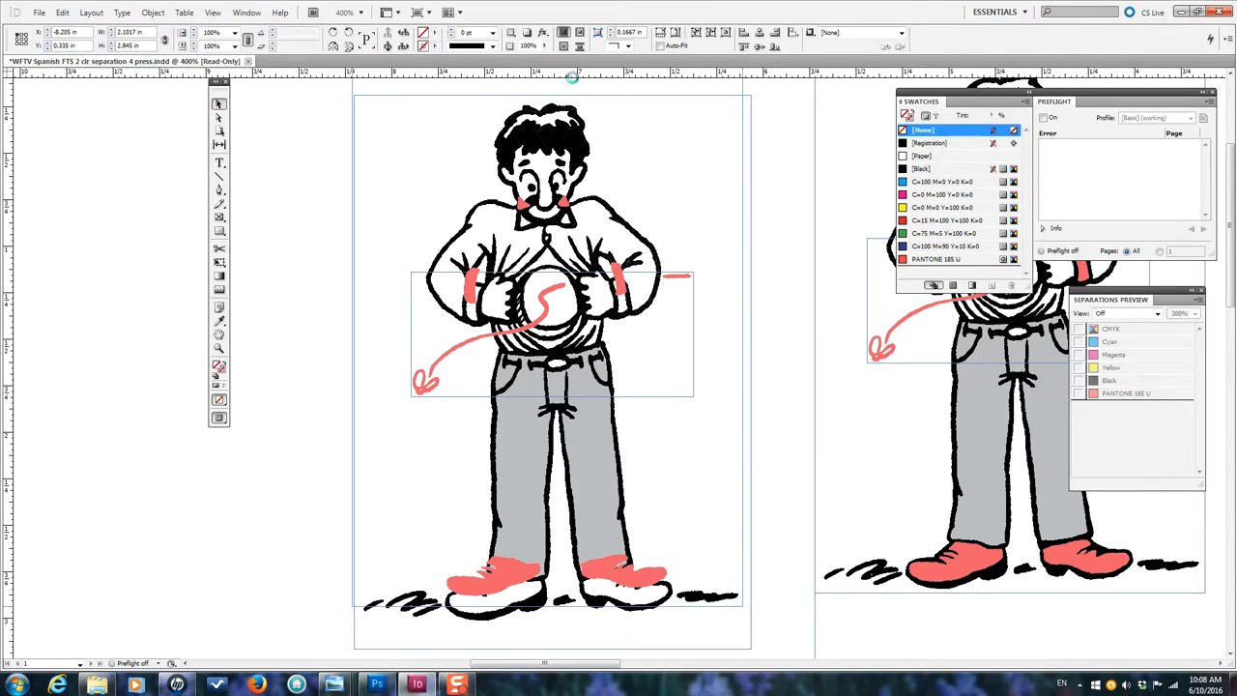
{"action": "left_click_drag", "start_coordinate": [575, 130], "coordinate": [573, 108]}
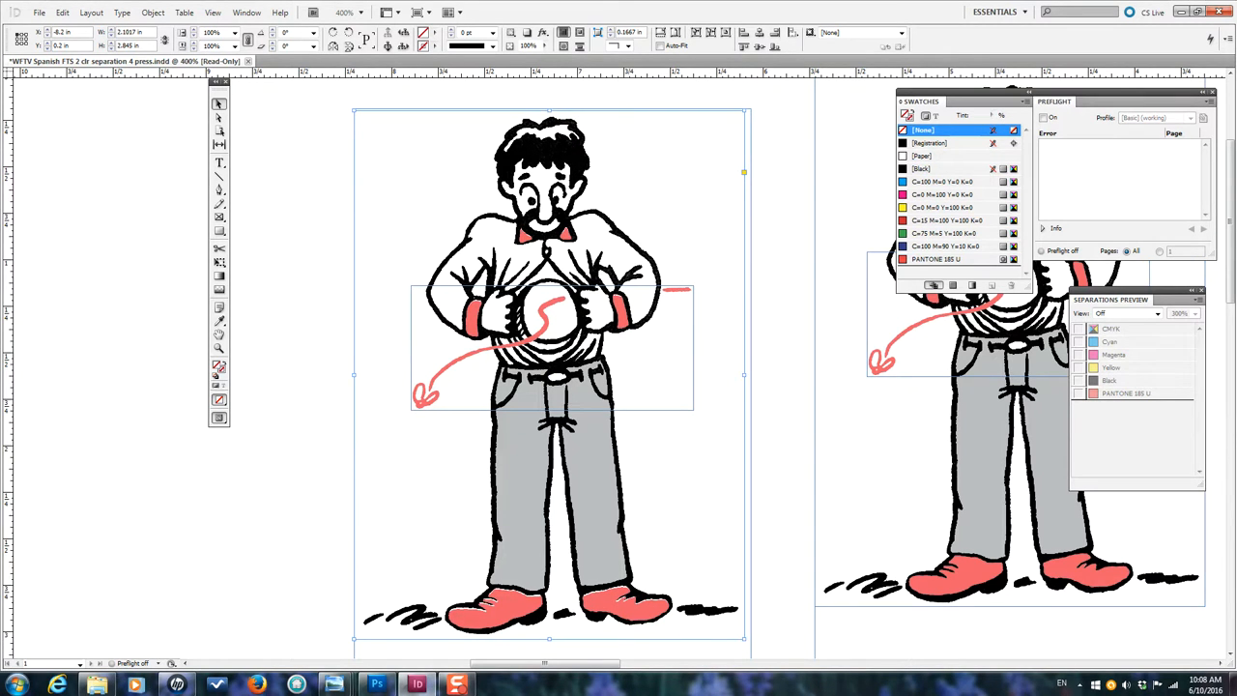
Nudge the red cuffs and shoes artwork vertically to Y 0.1861 in, and check the fit at the cuffs and shoes
{"action": "left_click", "coordinate": [220, 348]}
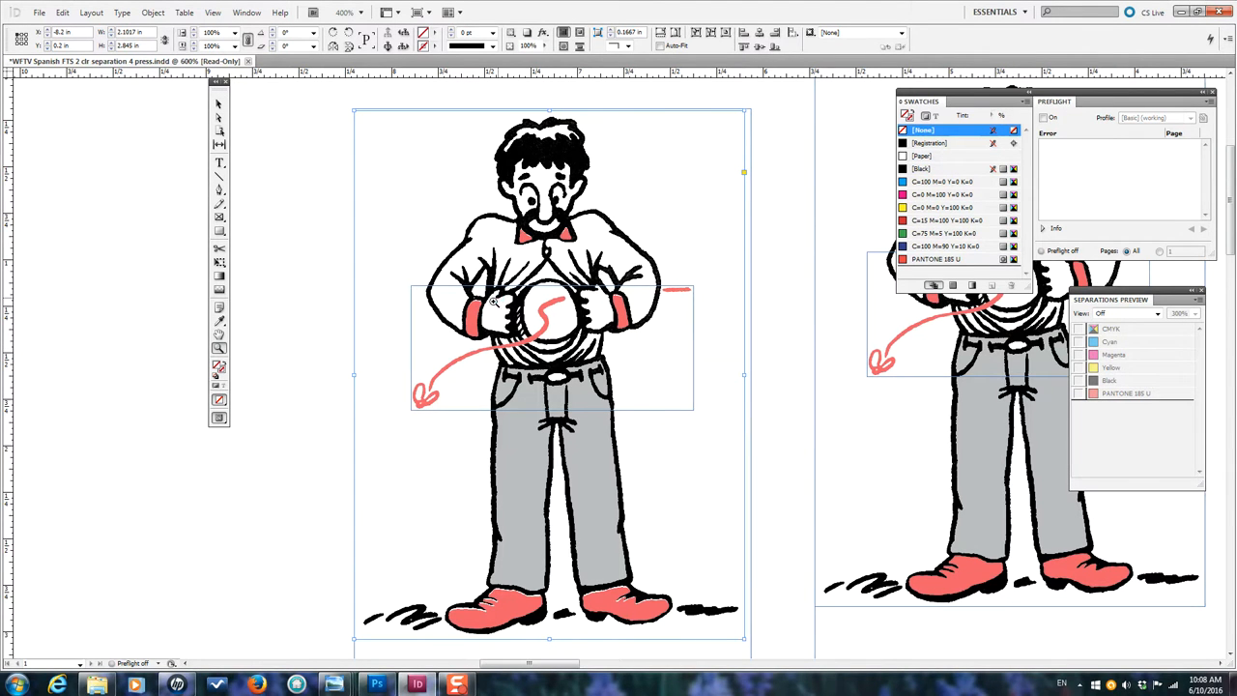
{"action": "left_click", "coordinate": [492, 301]}
{"action": "left_click", "coordinate": [599, 384]}
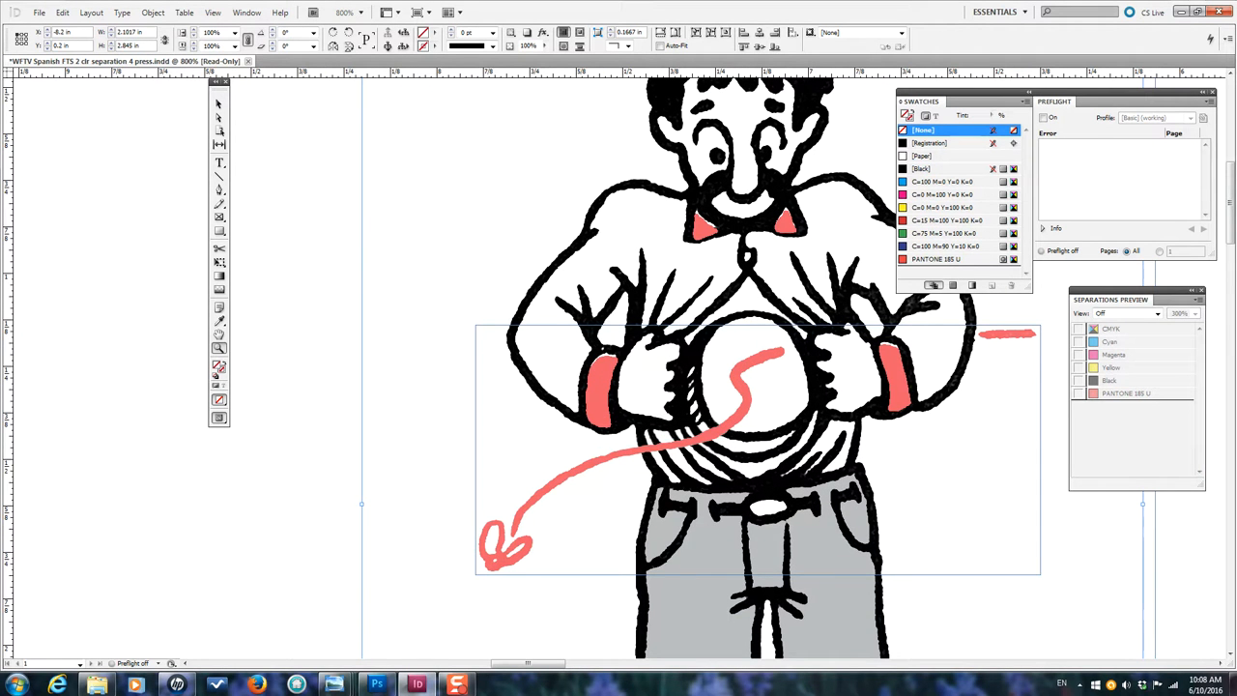
{"action": "key", "text": "Up"}
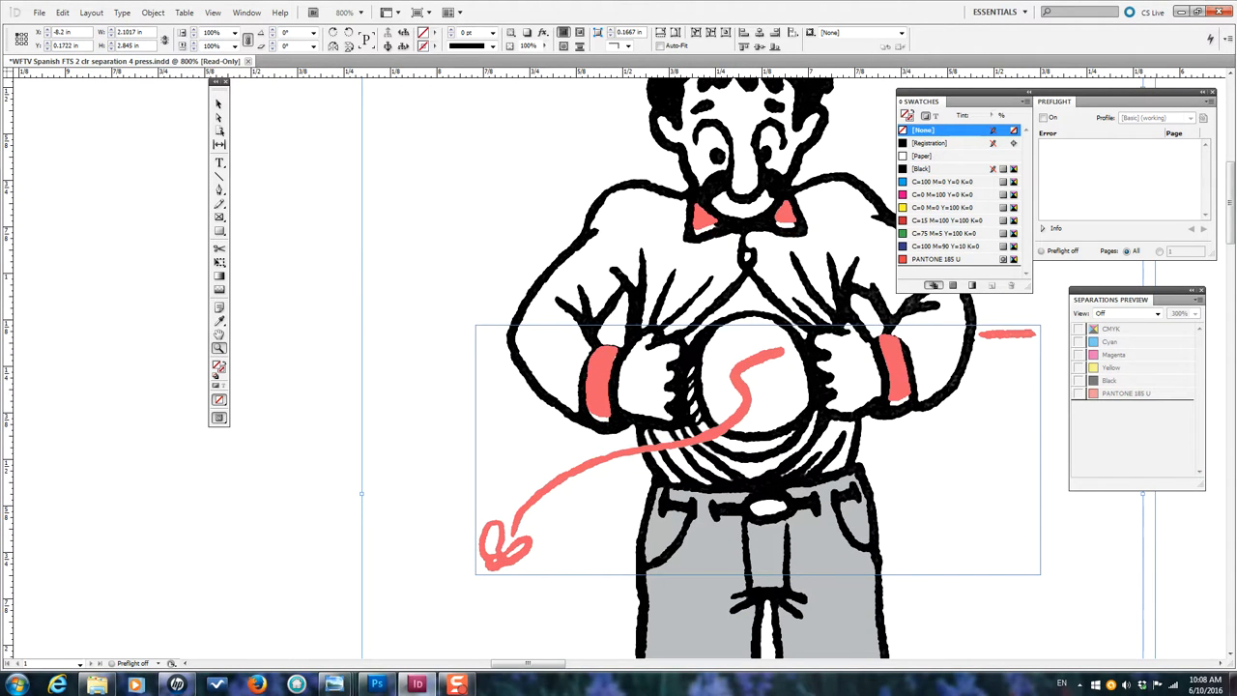
{"action": "key", "text": "Down"}
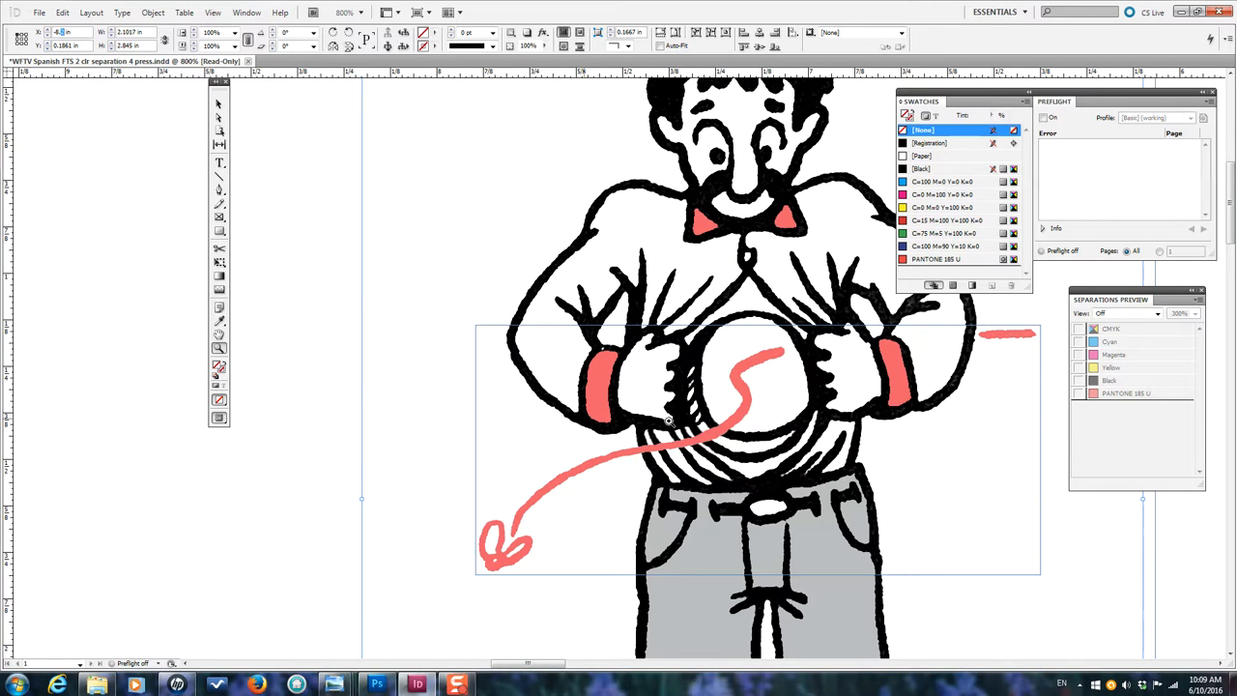
{"action": "left_click_drag", "start_coordinate": [66, 30], "coordinate": [72, 45]}
{"action": "scroll", "coordinate": [689, 380], "scroll_direction": "down", "scroll_amount": 10}
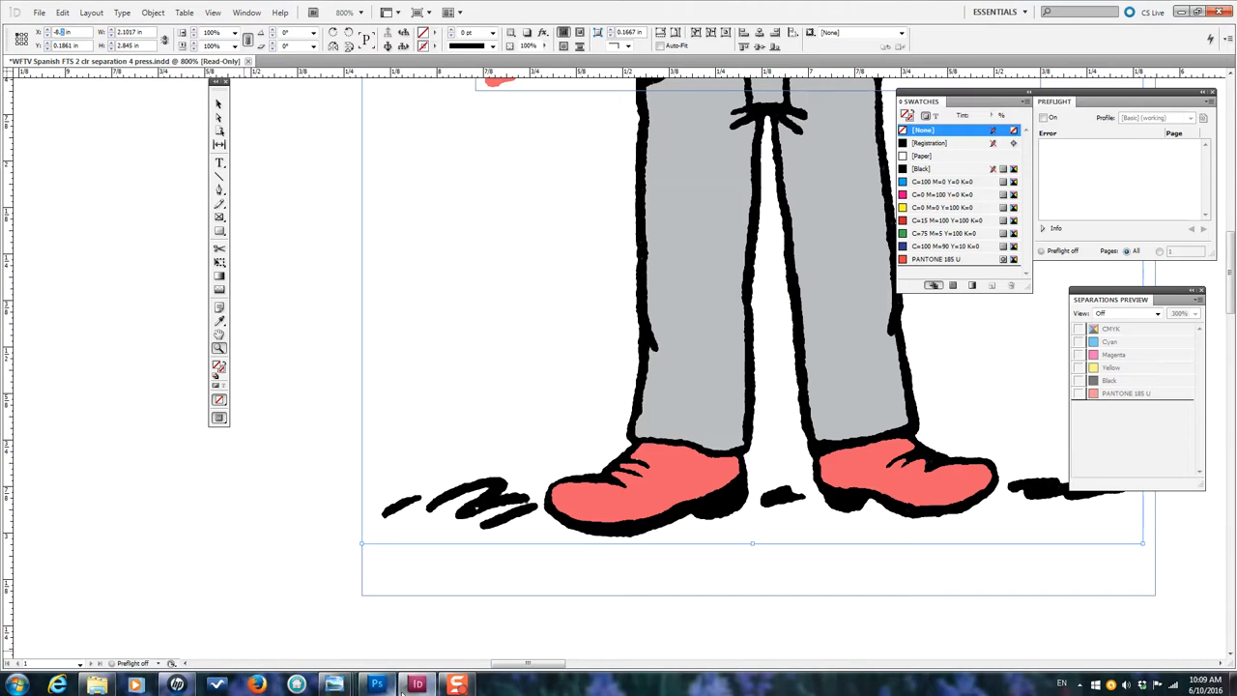
{"action": "mouse_move", "coordinate": [416, 685]}
{"action": "scroll", "coordinate": [497, 290], "scroll_direction": "up", "scroll_amount": 1}
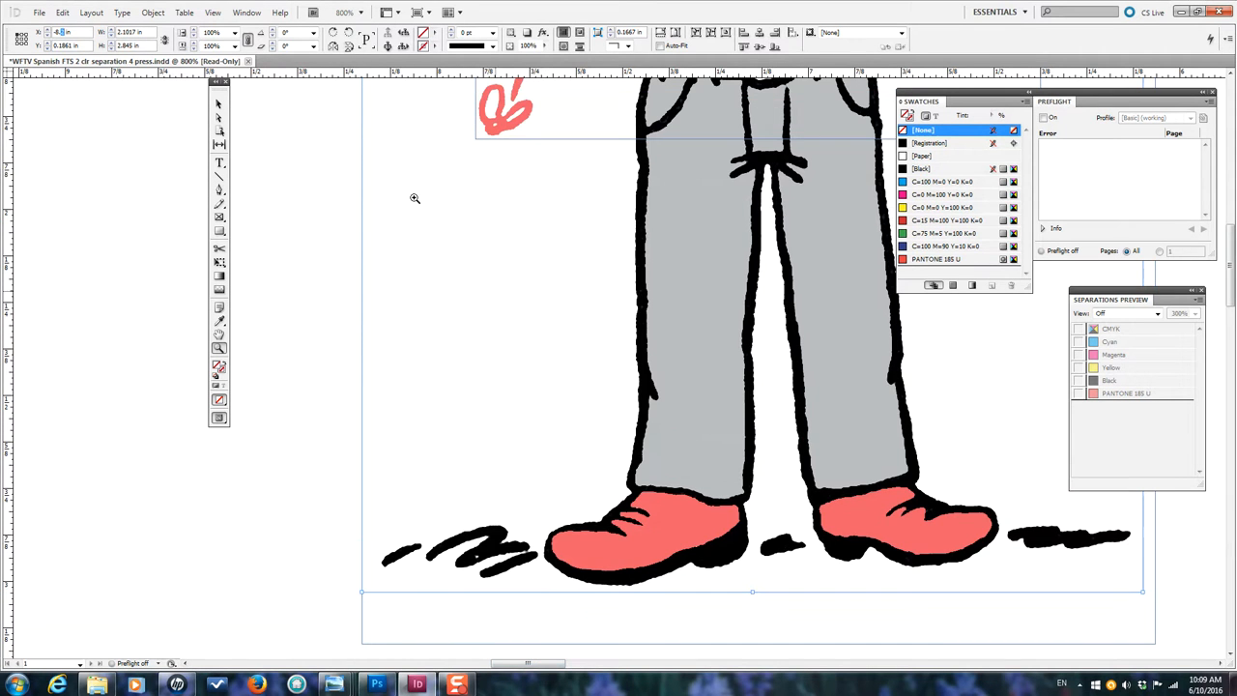
Select the newly assembled figure's black artwork together with both red overlays and group them
{"action": "left_click", "coordinate": [214, 13]}
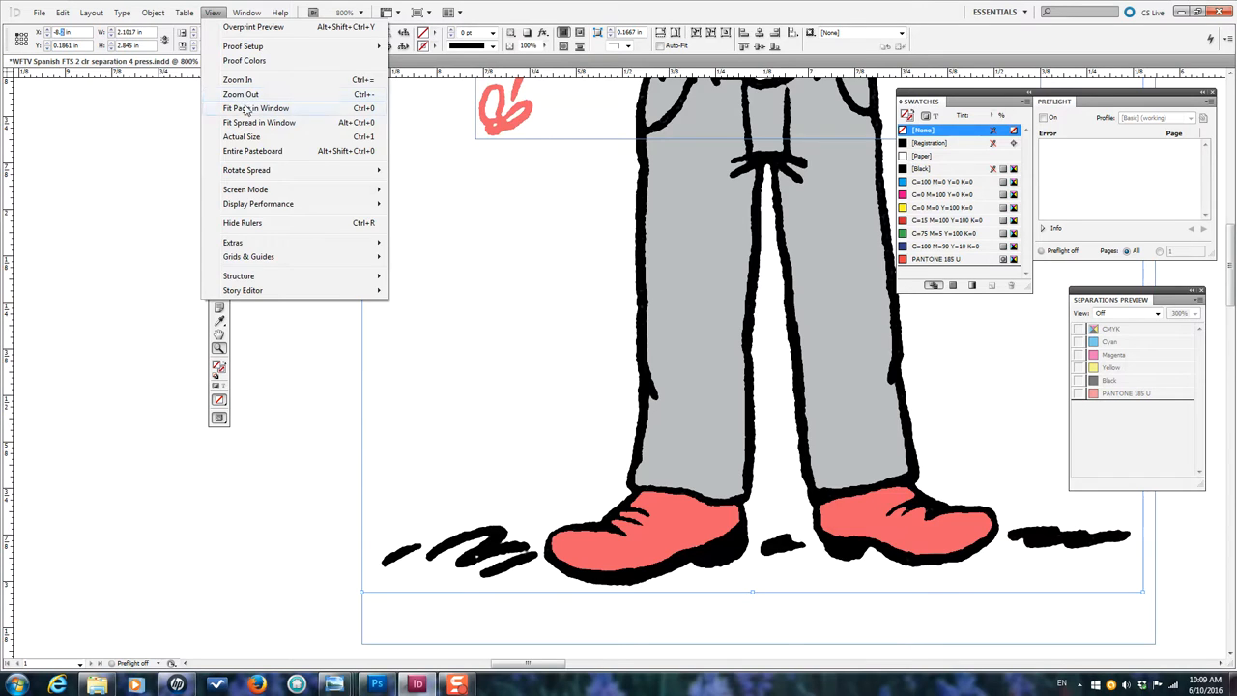
{"action": "left_click", "coordinate": [249, 108]}
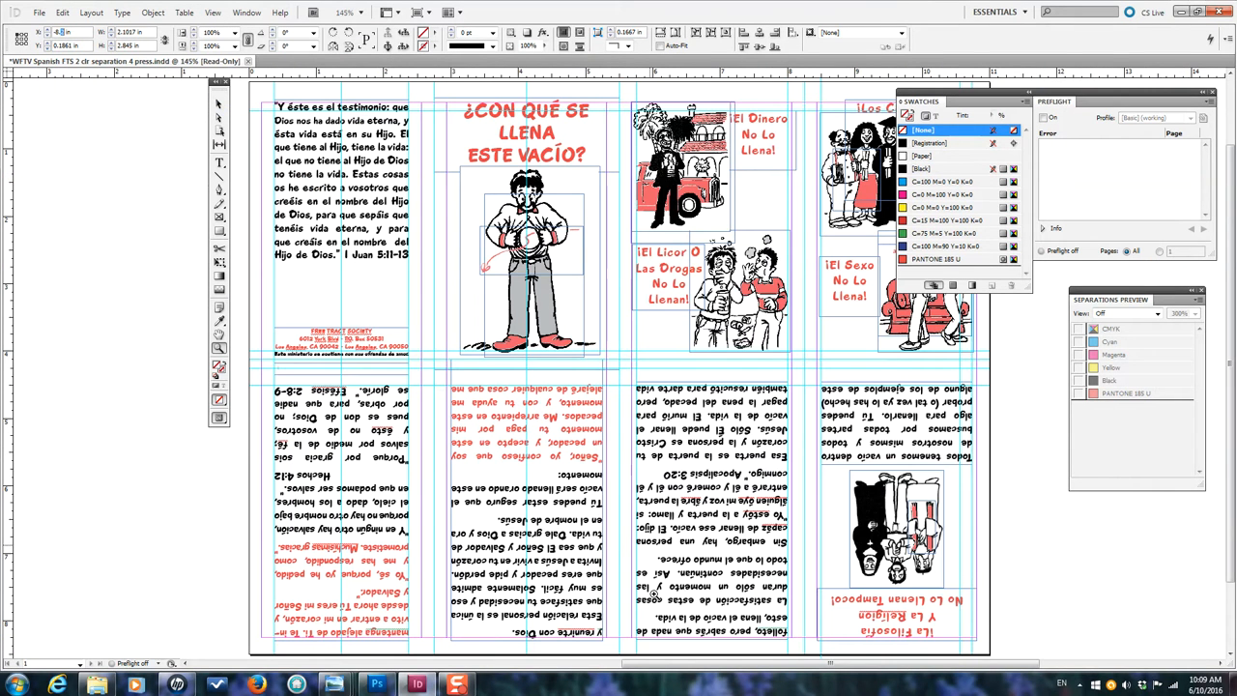
{"action": "left_click_drag", "start_coordinate": [688, 667], "coordinate": [429, 675]}
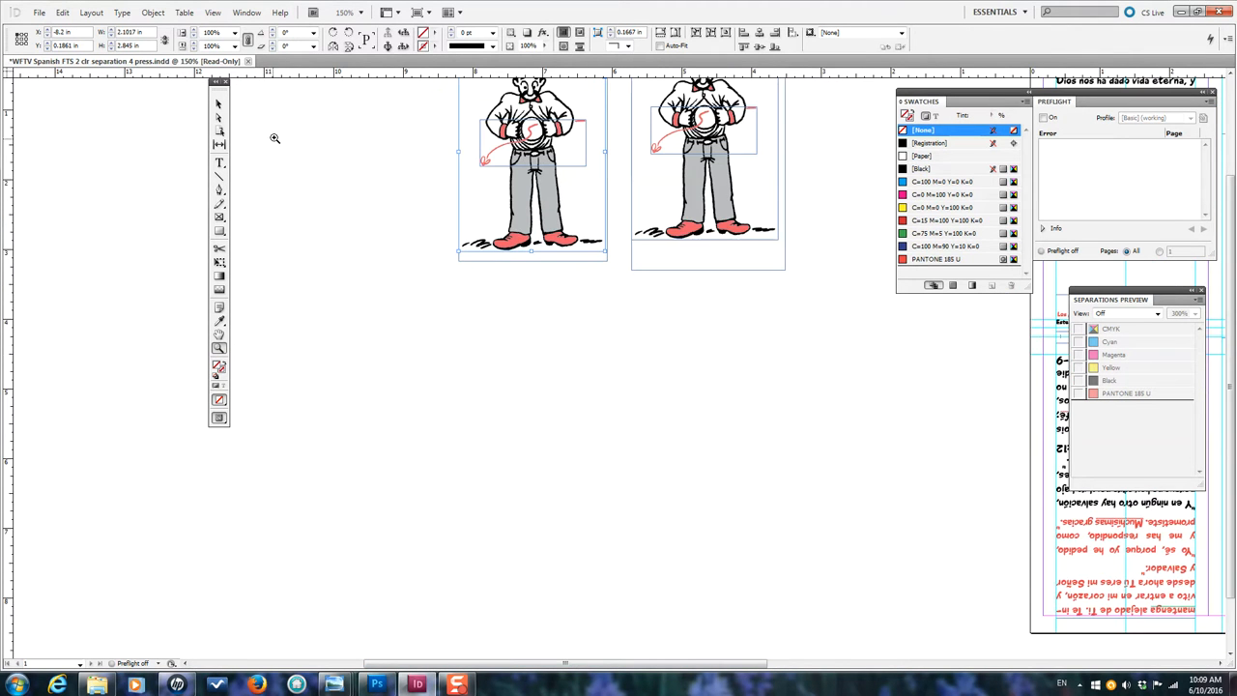
{"action": "left_click", "coordinate": [519, 425]}
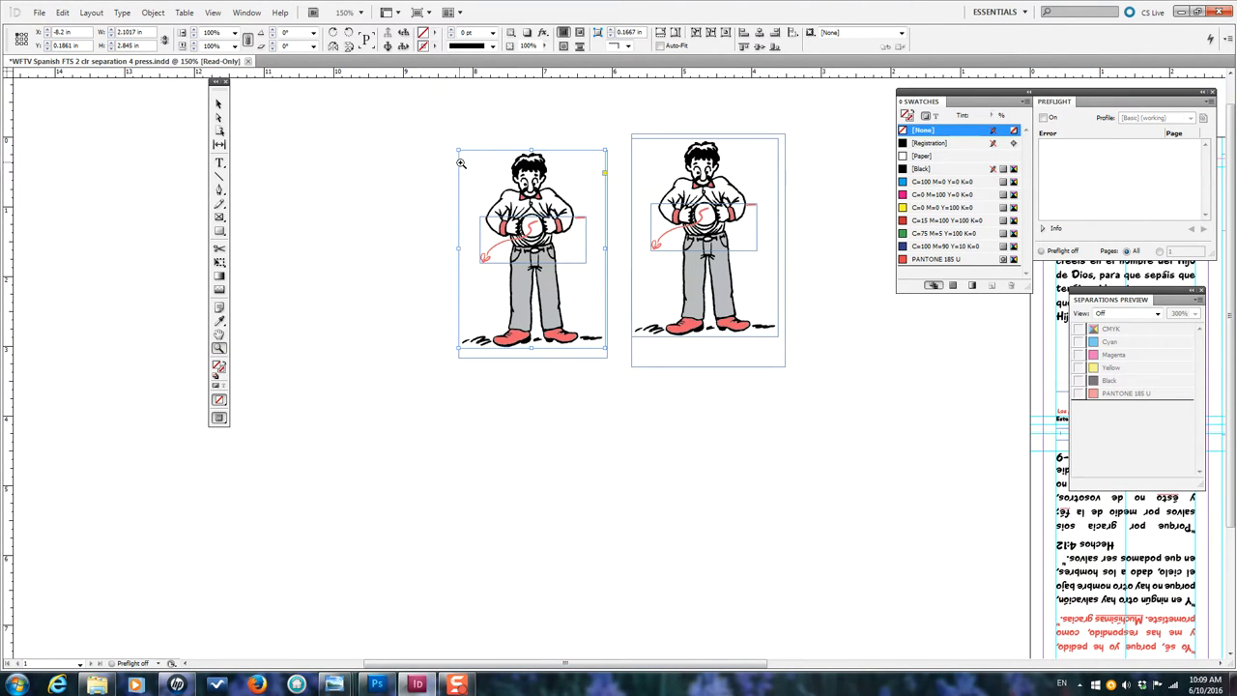
{"action": "left_click", "coordinate": [219, 103]}
{"action": "left_click_drag", "start_coordinate": [422, 121], "coordinate": [616, 377]}
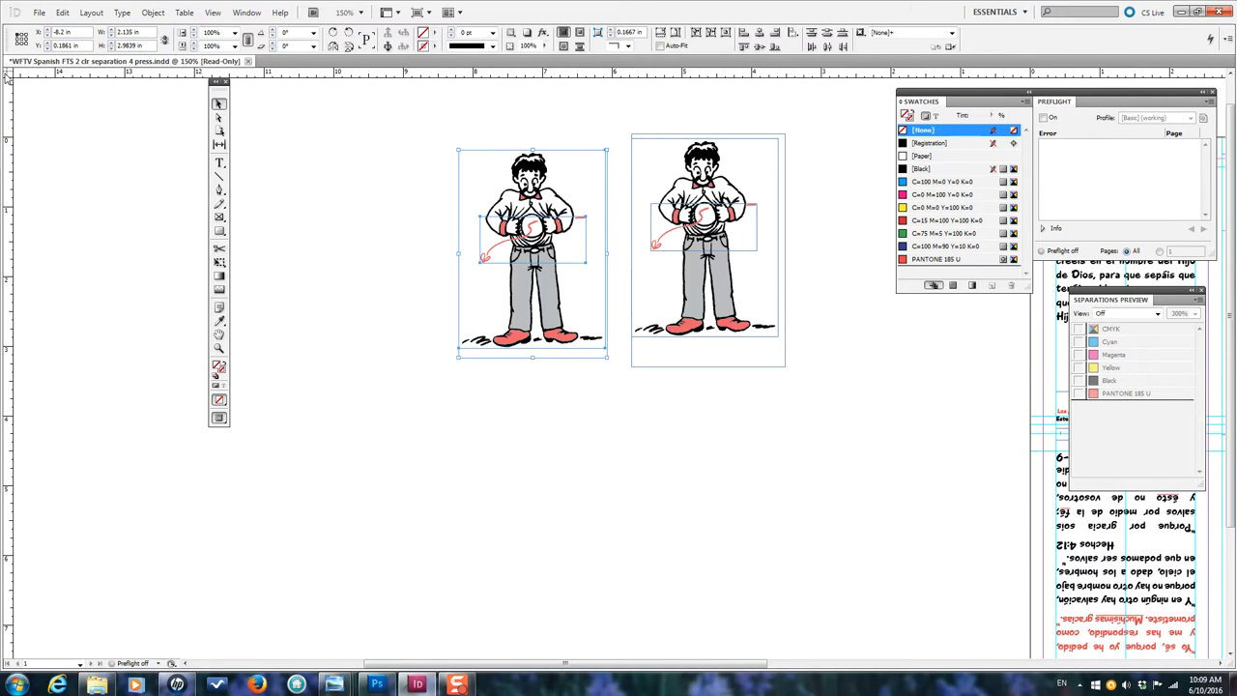
{"action": "left_click", "coordinate": [154, 14]}
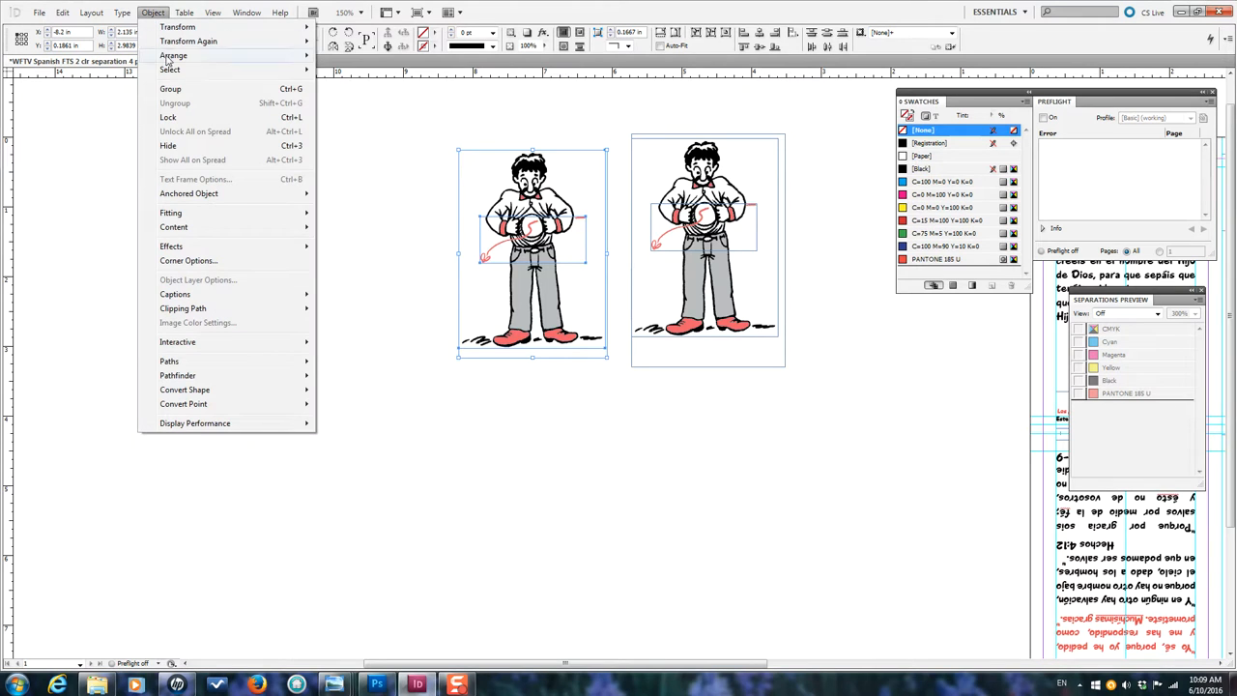
{"action": "left_click", "coordinate": [172, 89]}
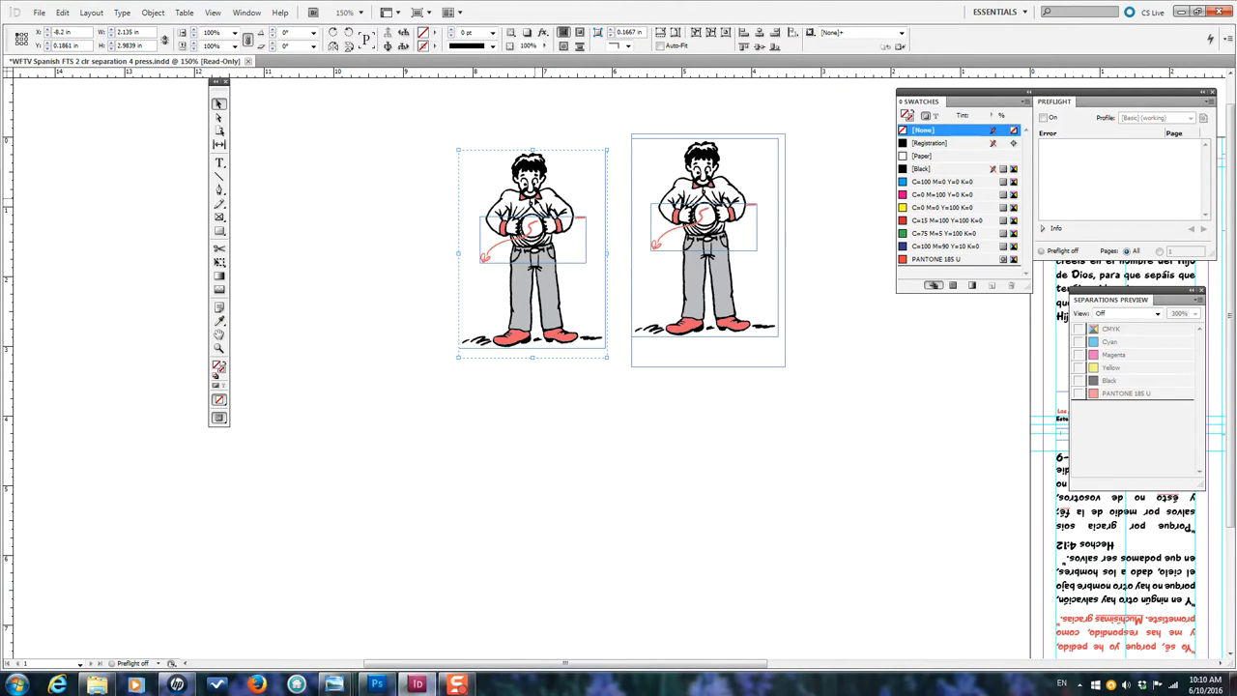
Move the grouped figure onto the cover illustration at about X 3.125 in, Y 1.266 in, and return it to the pasteboard beside the page
{"action": "mouse_move", "coordinate": [429, 242]}
{"action": "left_mouse_down"}
{"action": "mouse_move", "coordinate": [413, 315]}
{"action": "mouse_move", "coordinate": [459, 254]}
{"action": "mouse_move", "coordinate": [477, 308]}
{"action": "mouse_move", "coordinate": [442, 343]}
{"action": "mouse_move", "coordinate": [472, 440]}
{"action": "mouse_move", "coordinate": [479, 280]}
{"action": "mouse_move", "coordinate": [449, 233]}
{"action": "left_mouse_up"}
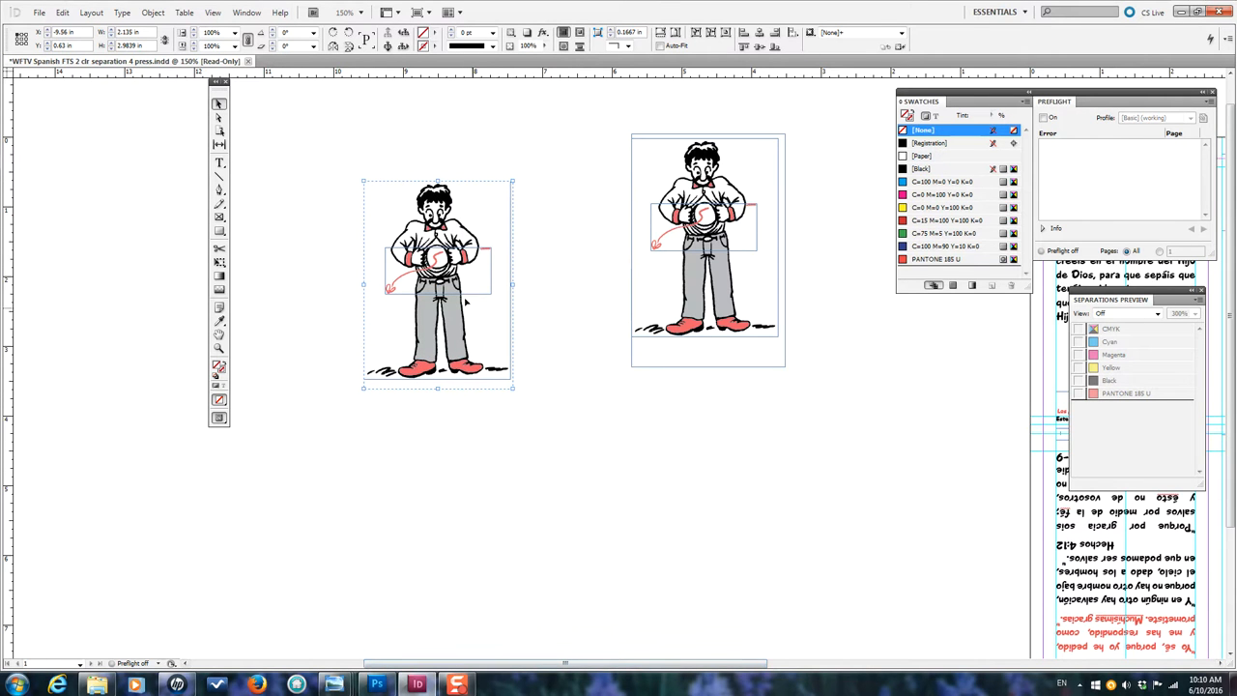
{"action": "left_click_drag", "start_coordinate": [473, 224], "coordinate": [899, 444]}
{"action": "left_click_drag", "start_coordinate": [709, 662], "coordinate": [899, 692]}
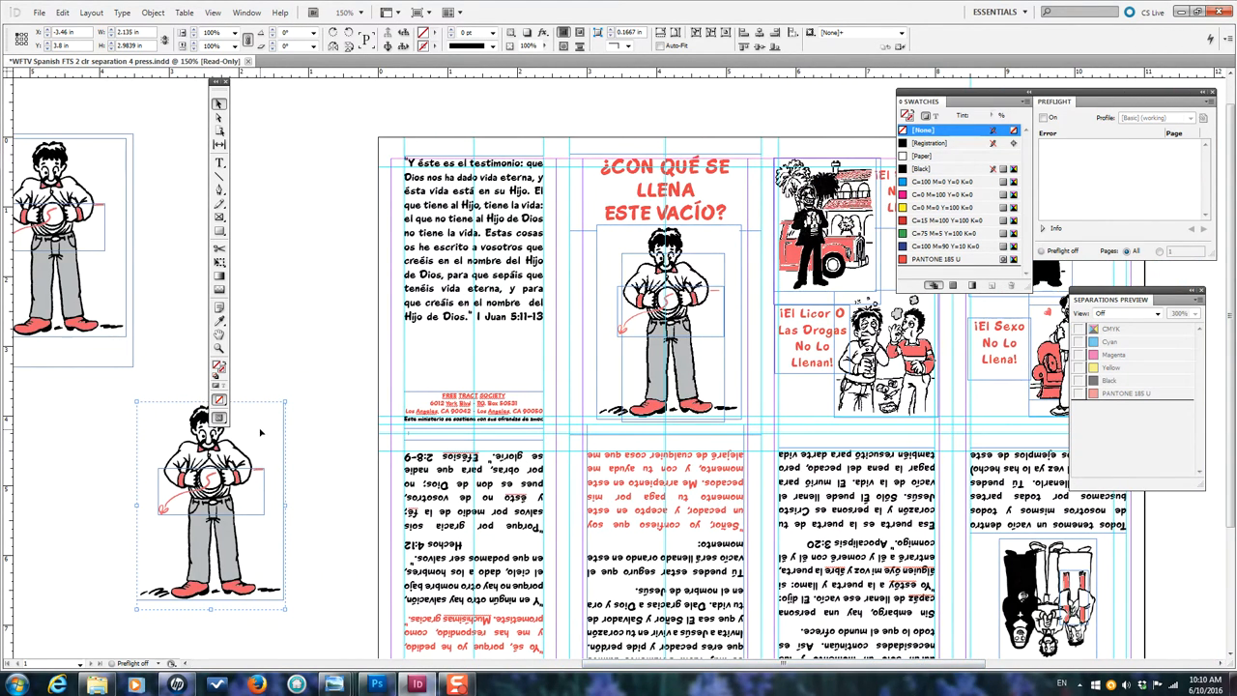
{"action": "mouse_move", "coordinate": [260, 432]}
{"action": "left_mouse_down"}
{"action": "mouse_move", "coordinate": [601, 368]}
{"action": "mouse_move", "coordinate": [712, 319]}
{"action": "mouse_move", "coordinate": [729, 258]}
{"action": "mouse_move", "coordinate": [717, 254]}
{"action": "left_mouse_up"}
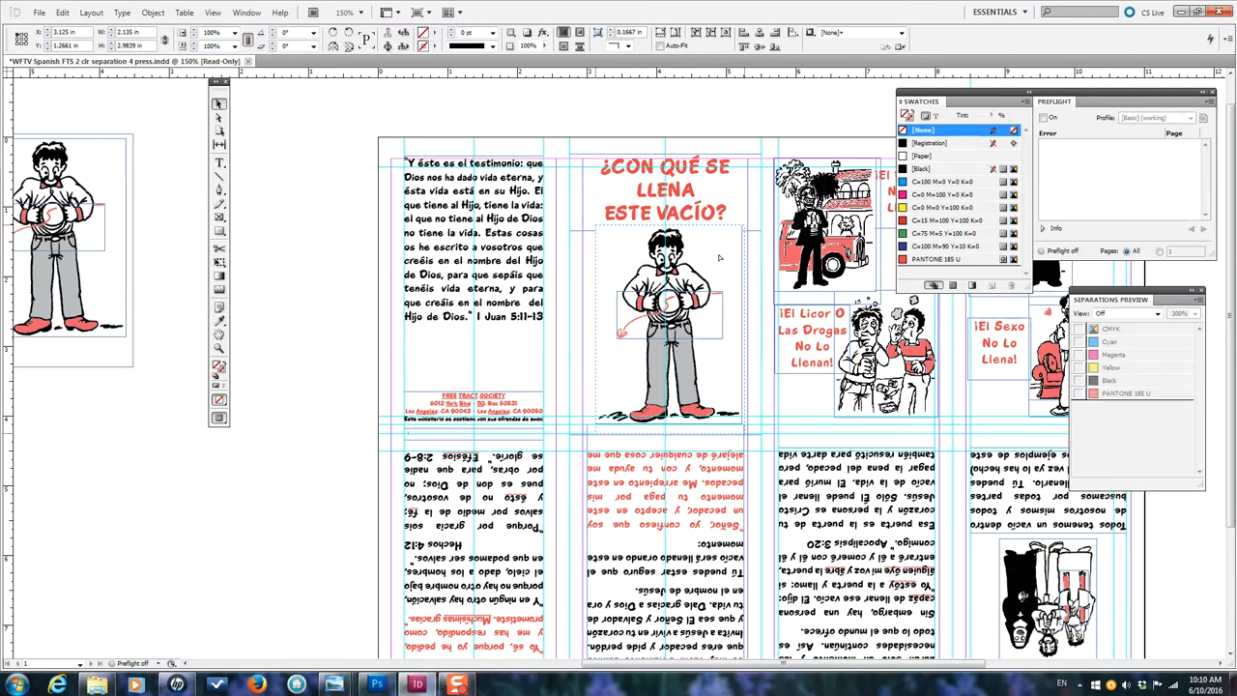
{"action": "left_click_drag", "start_coordinate": [720, 258], "coordinate": [211, 477]}
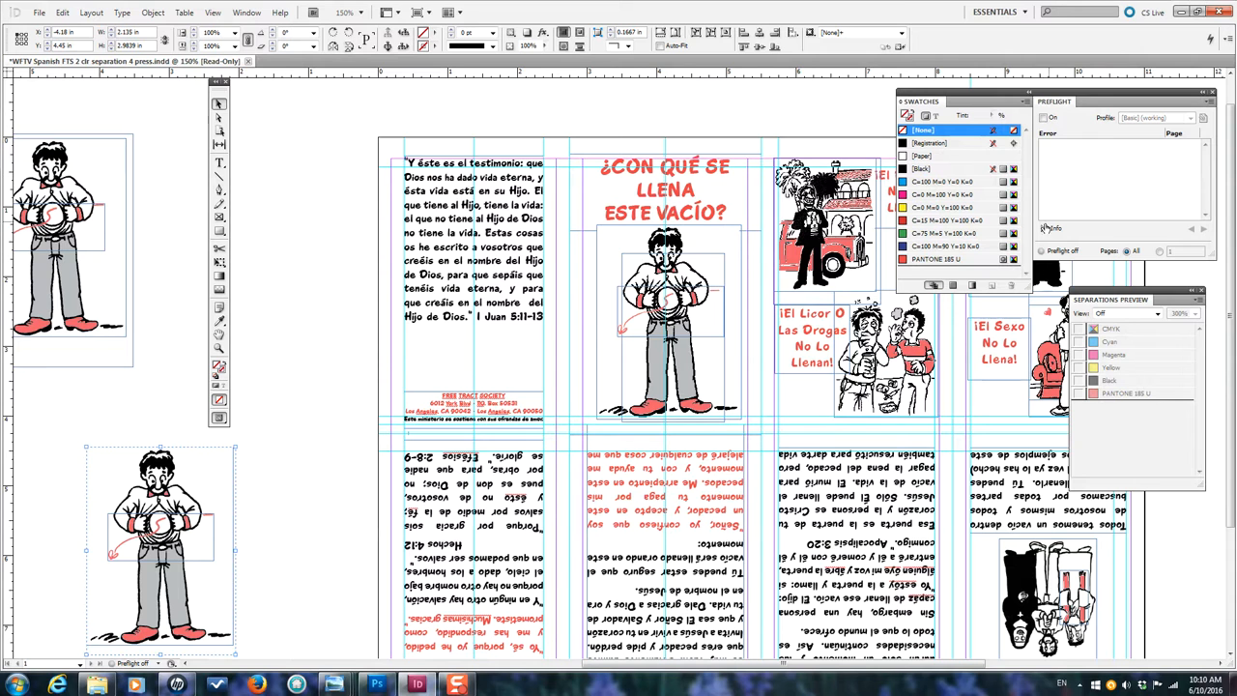
Highlight the first letters of "ESTE" in the cover title to check which swatch colours them
{"action": "left_click", "coordinate": [219, 163]}
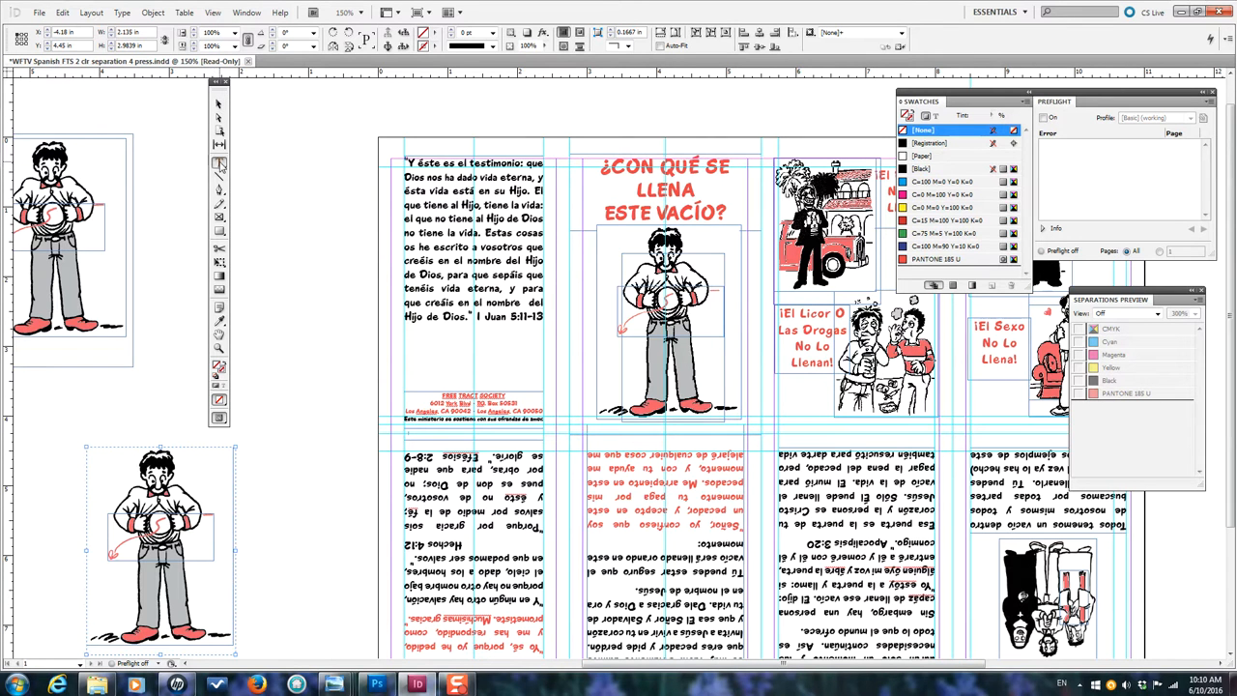
{"action": "left_click", "coordinate": [613, 218]}
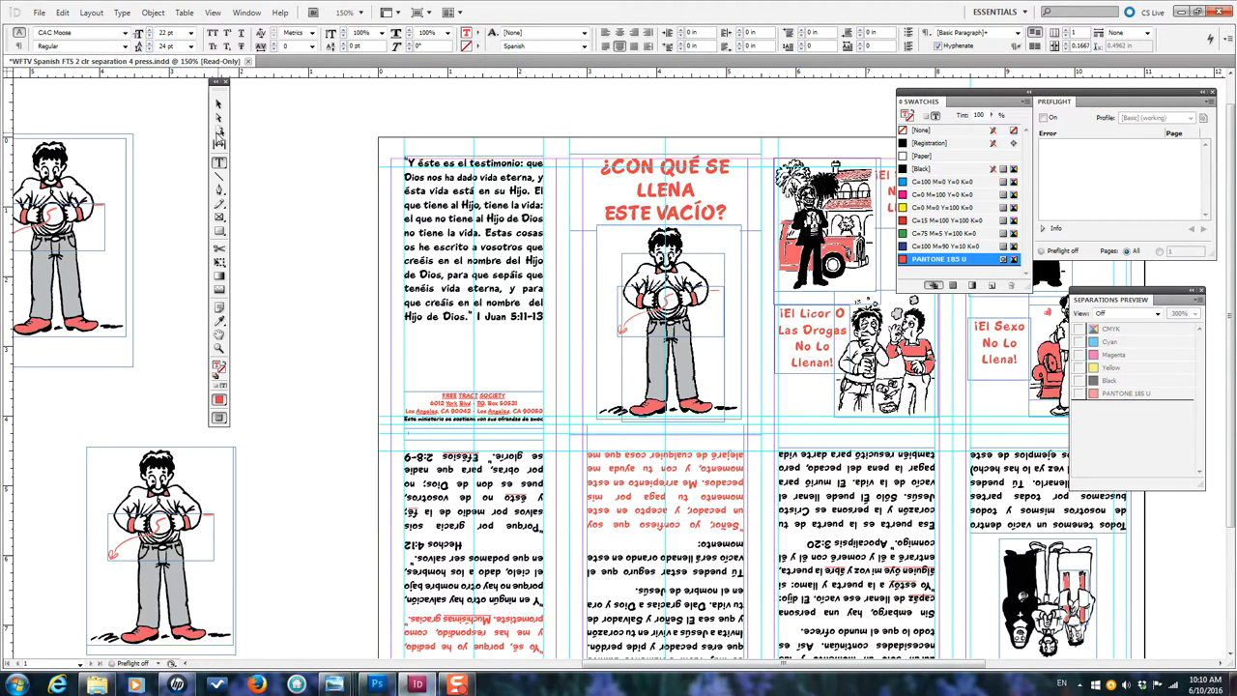
{"action": "left_click_drag", "start_coordinate": [602, 215], "coordinate": [641, 214]}
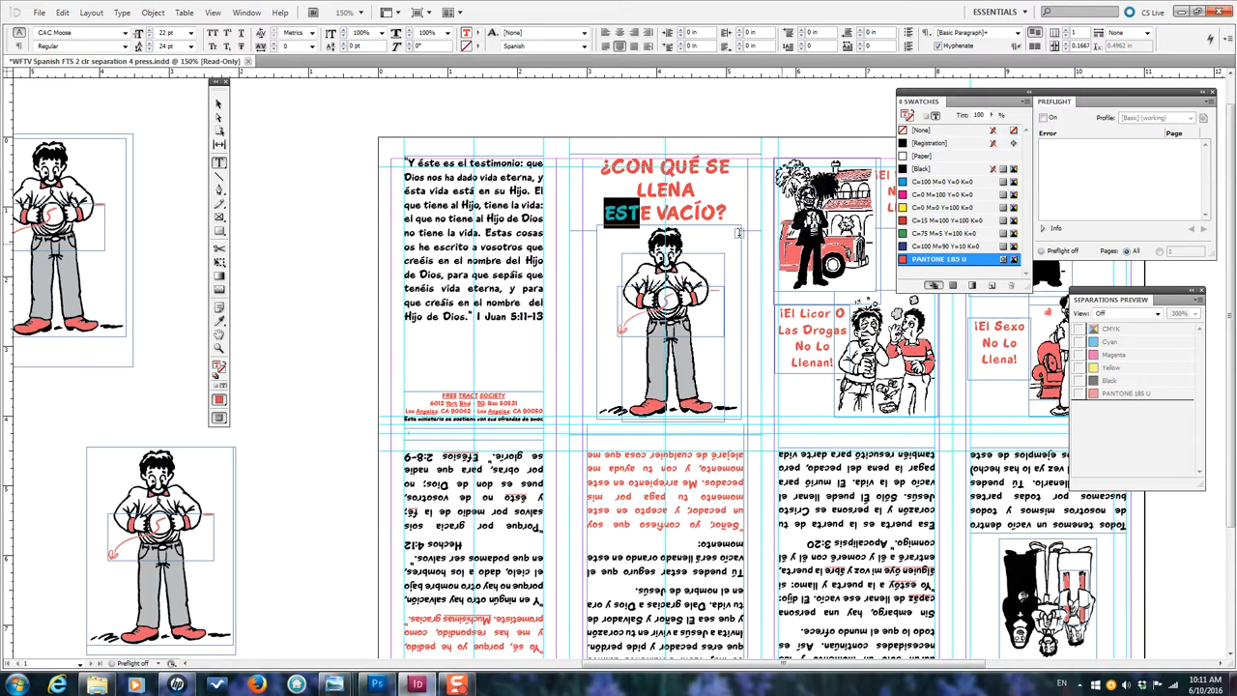
Start a new color swatch and view the photo of the PANTONE formula guide for reference
{"action": "left_click", "coordinate": [1026, 102]}
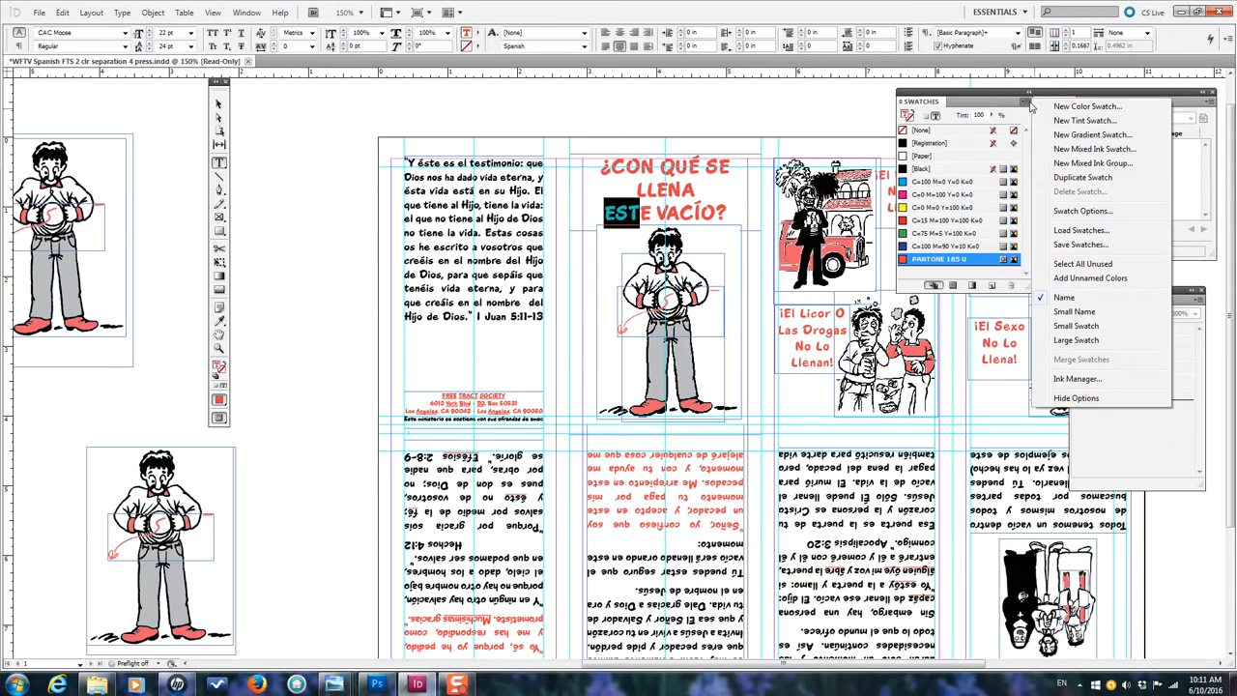
{"action": "left_click", "coordinate": [1079, 108]}
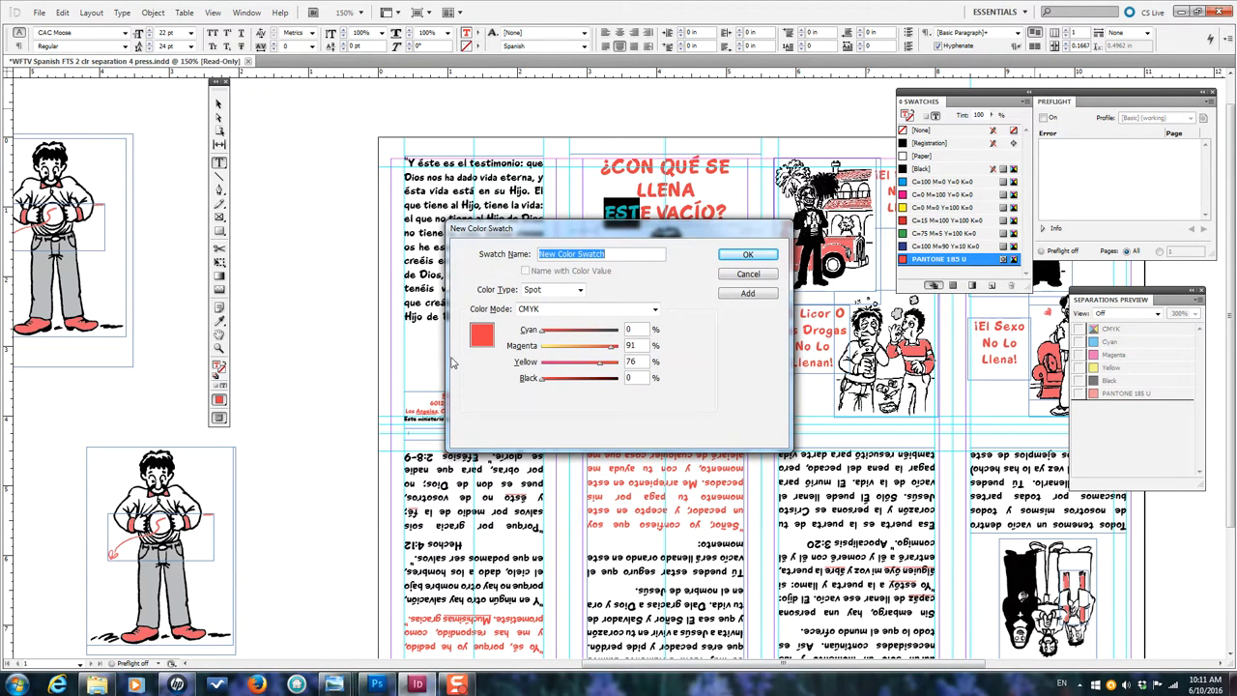
{"action": "mouse_move", "coordinate": [336, 685]}
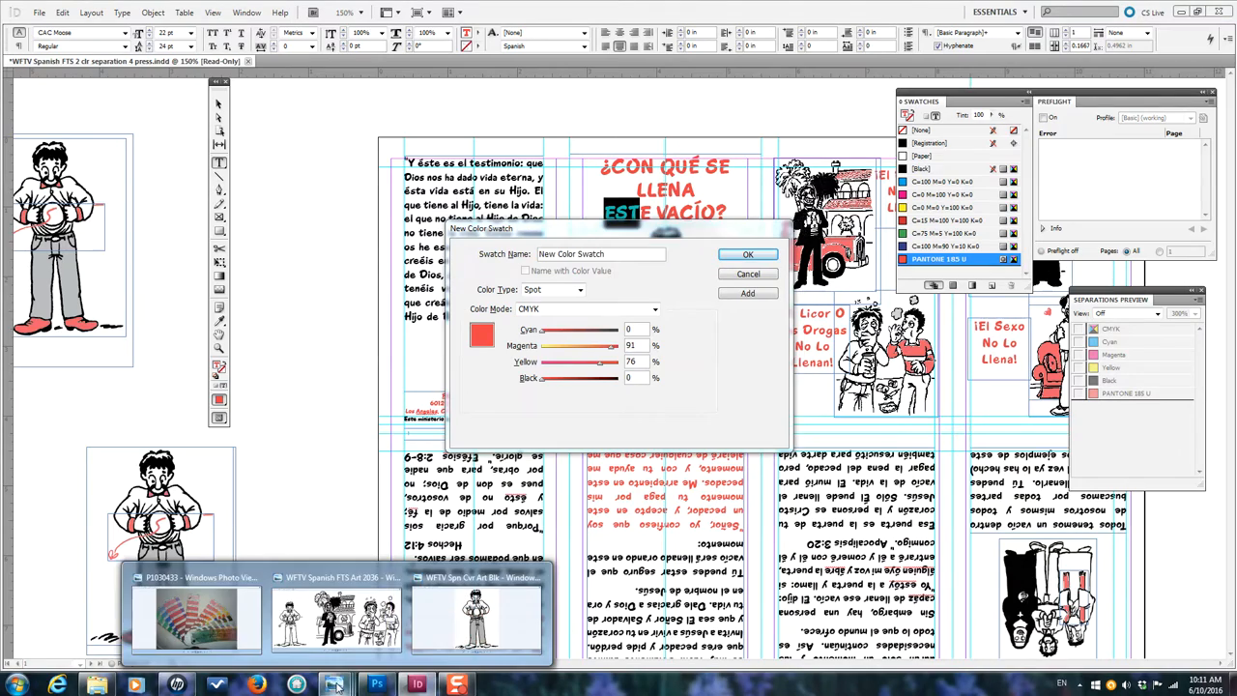
{"action": "left_click", "coordinate": [207, 624]}
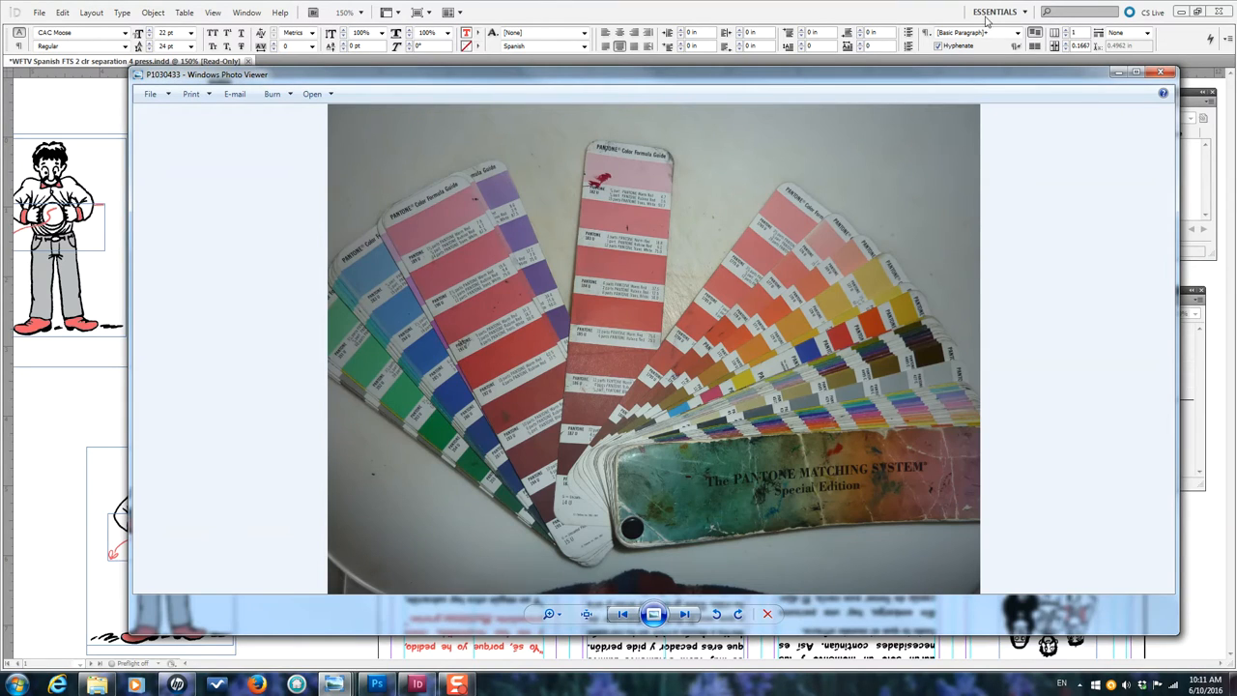
{"action": "left_click", "coordinate": [1118, 73]}
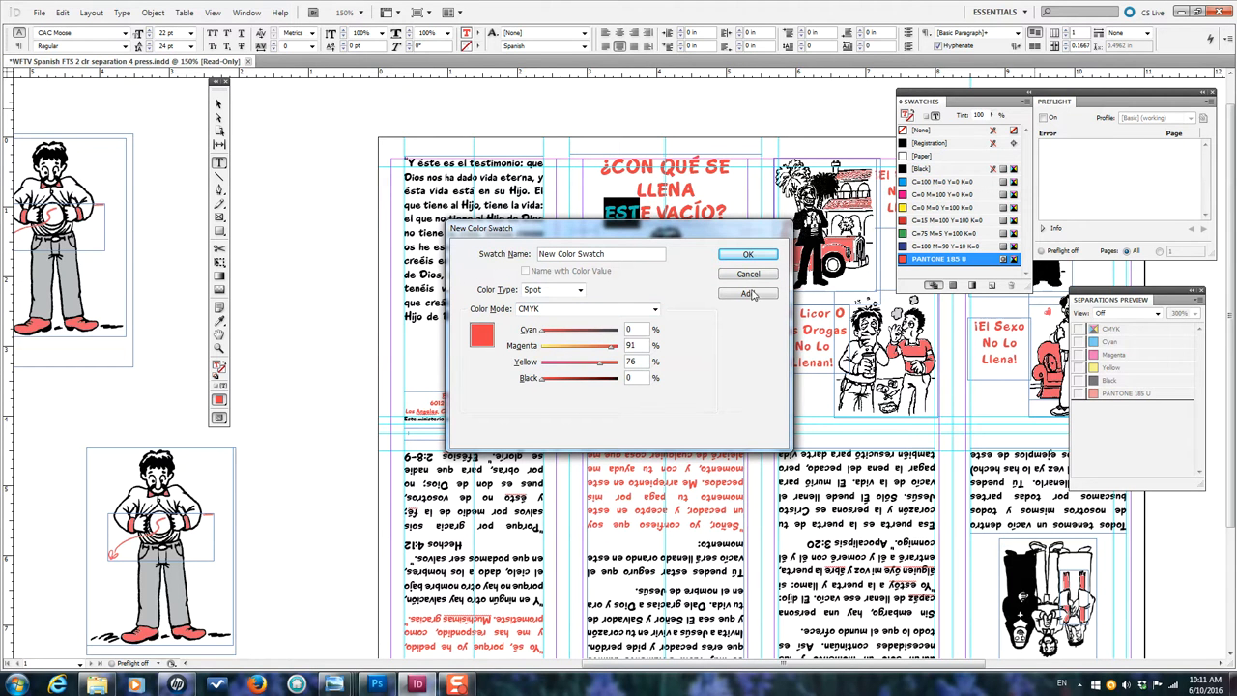
Set the new swatch's color mode to PANTONE solid uncoated and choose colour 185
{"action": "left_click", "coordinate": [655, 311]}
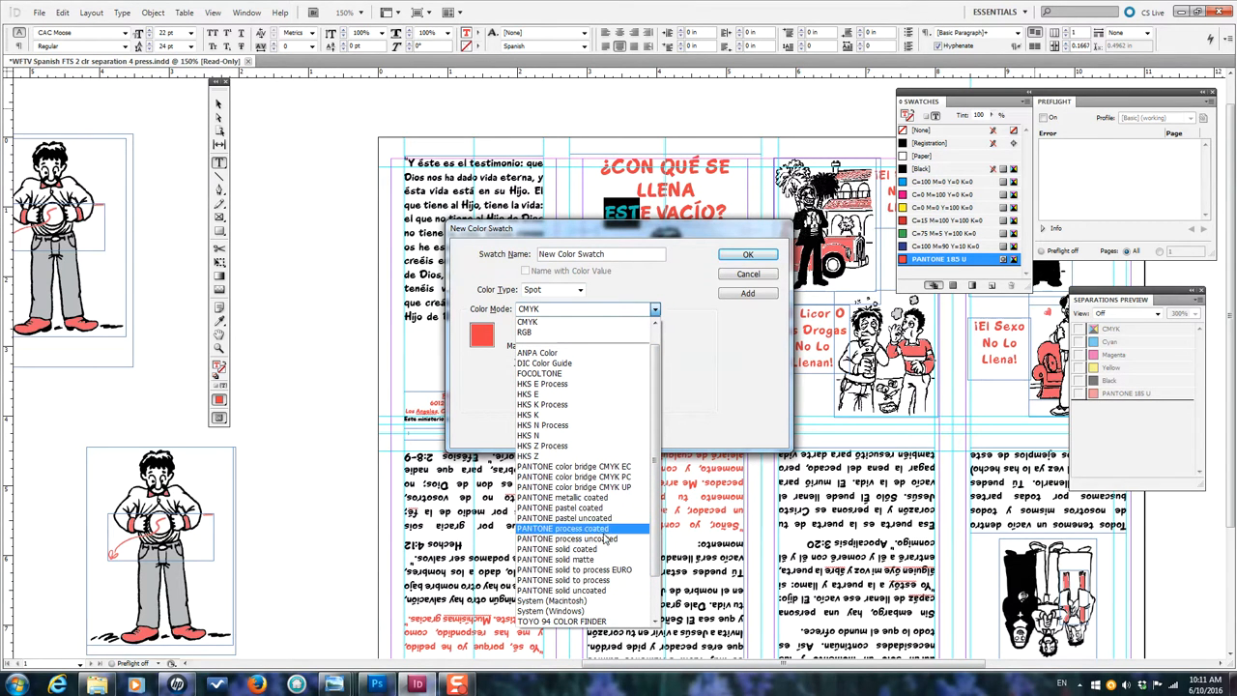
{"action": "left_click", "coordinate": [586, 590]}
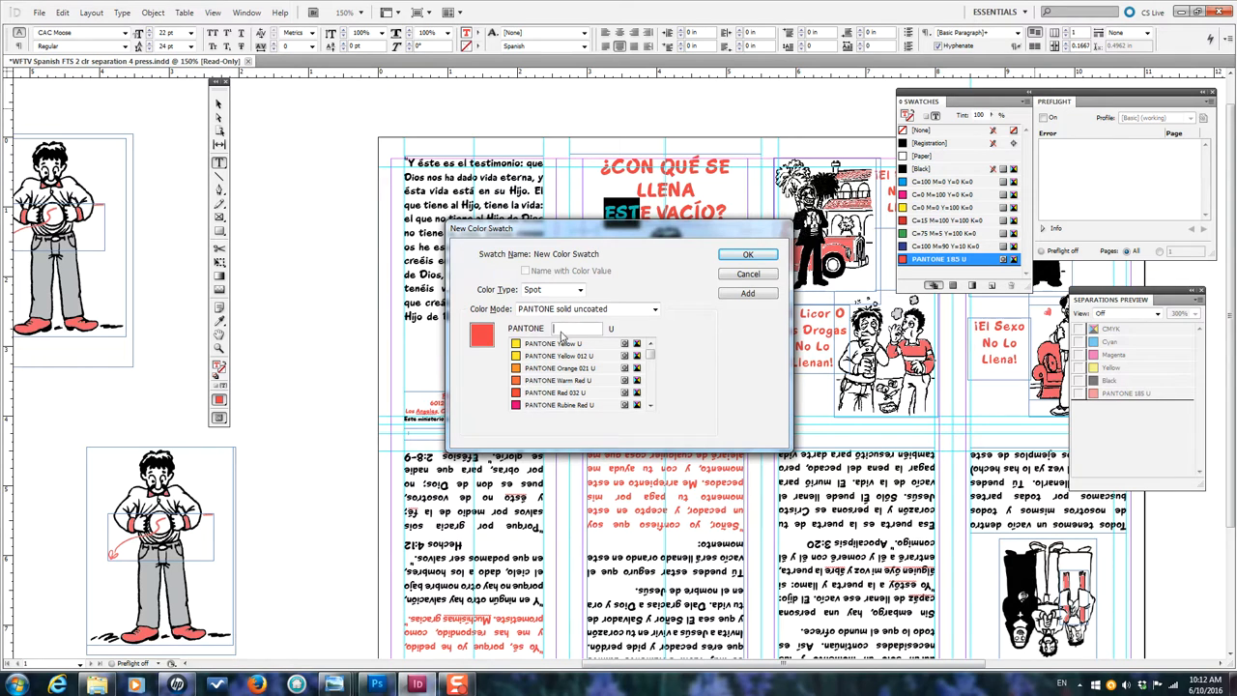
{"action": "type", "text": "100"}
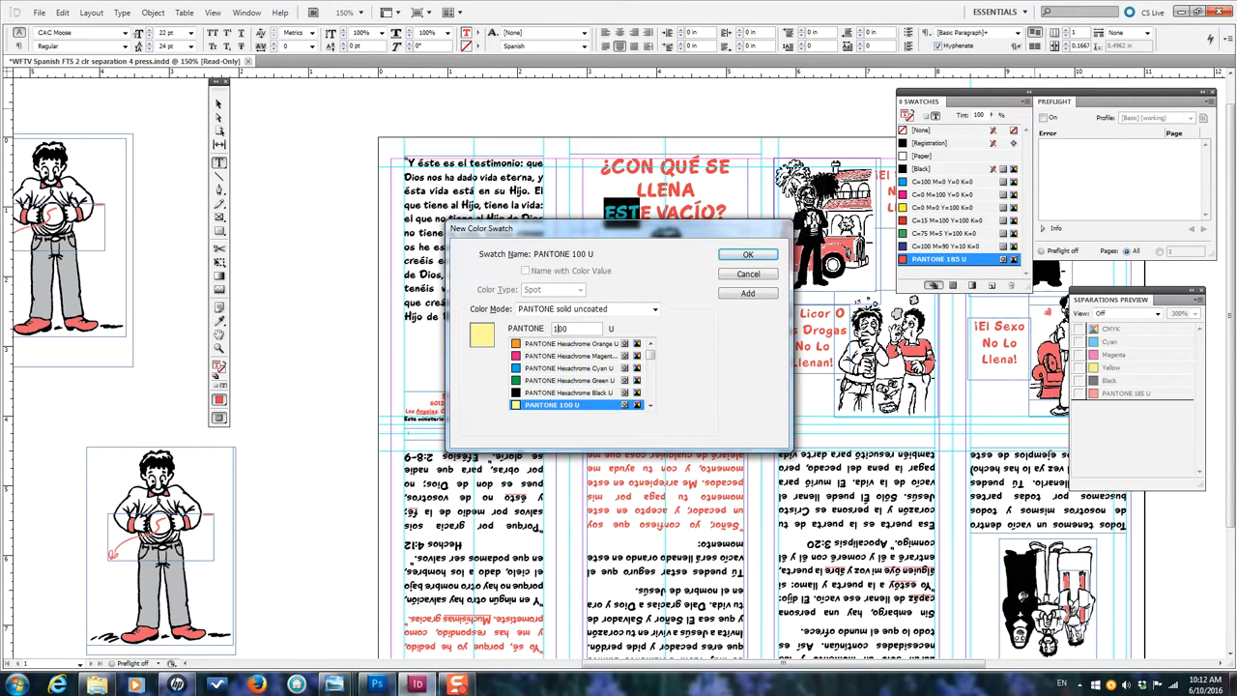
{"action": "key", "text": "BackSpace"}
{"action": "key", "text": "BackSpace"}
{"action": "type", "text": "85"}
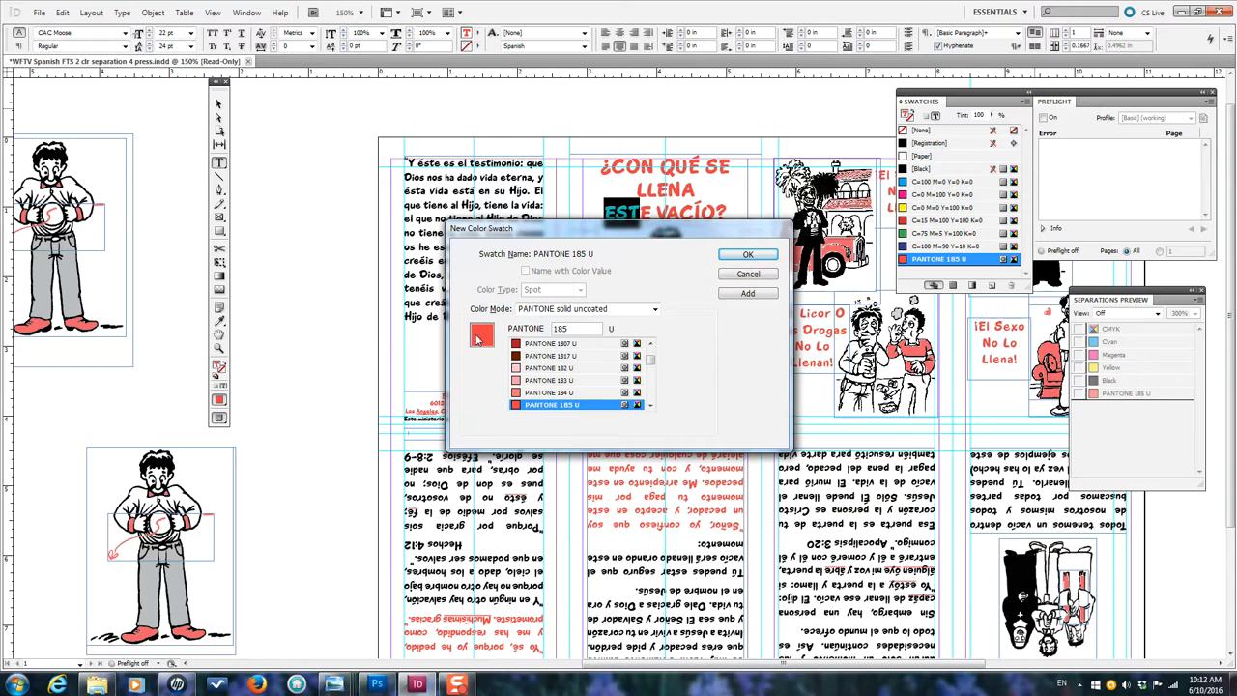
Try to add the PANTONE 185 U swatch to the document, and cancel the new swatch
{"action": "left_click", "coordinate": [747, 256]}
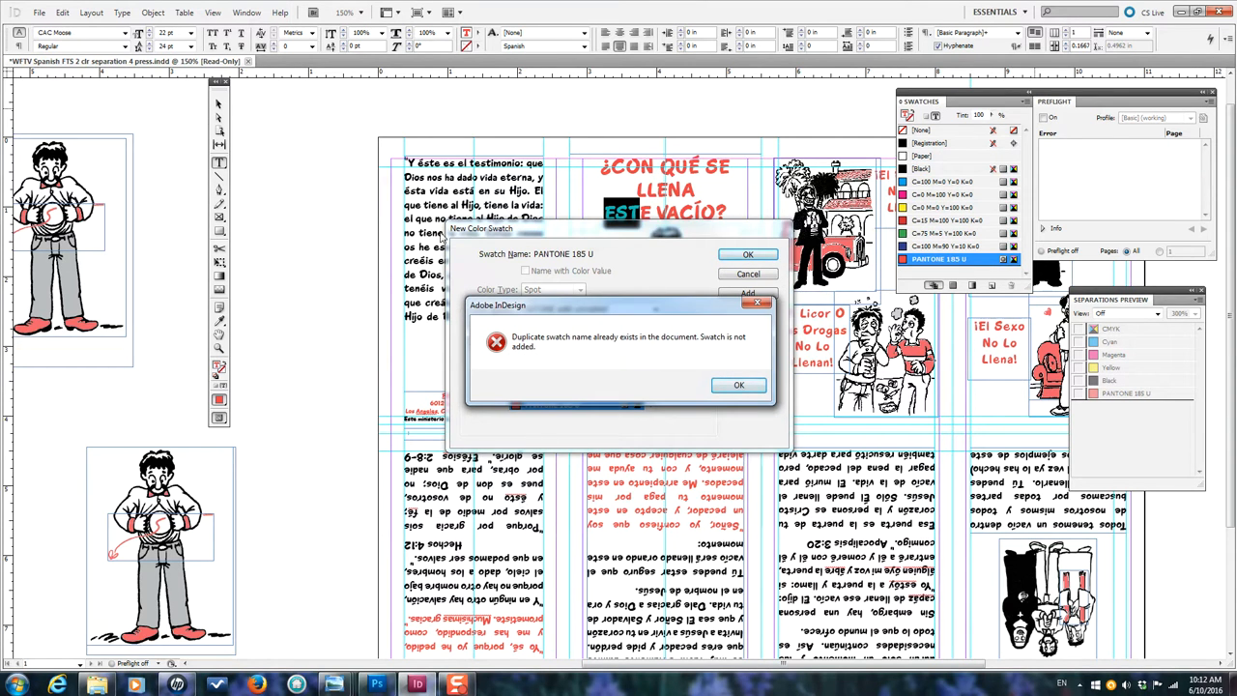
{"action": "left_click", "coordinate": [759, 304]}
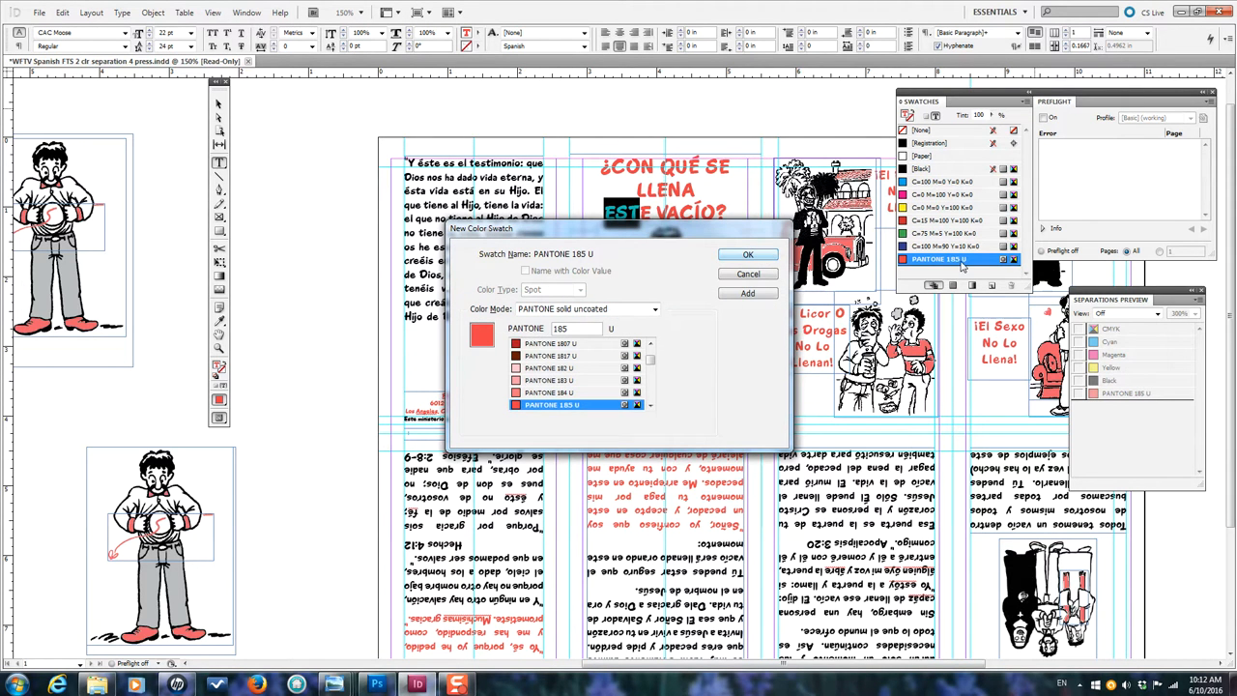
{"action": "left_click", "coordinate": [750, 256]}
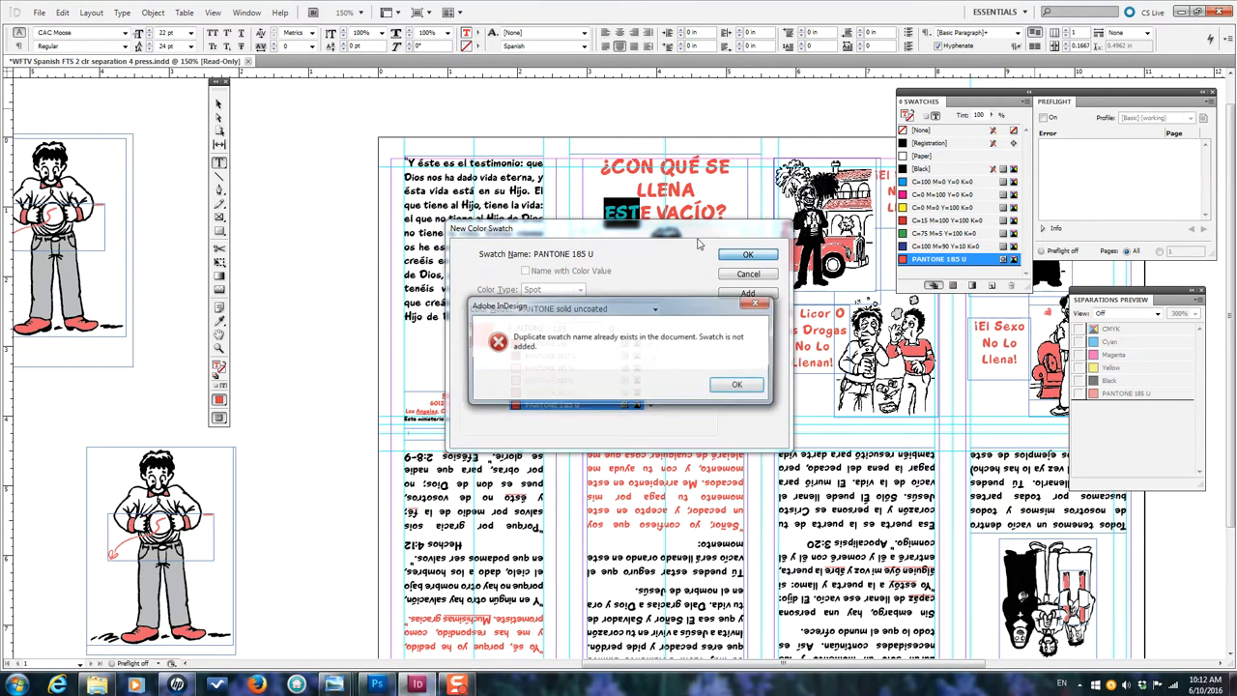
{"action": "left_click", "coordinate": [759, 306]}
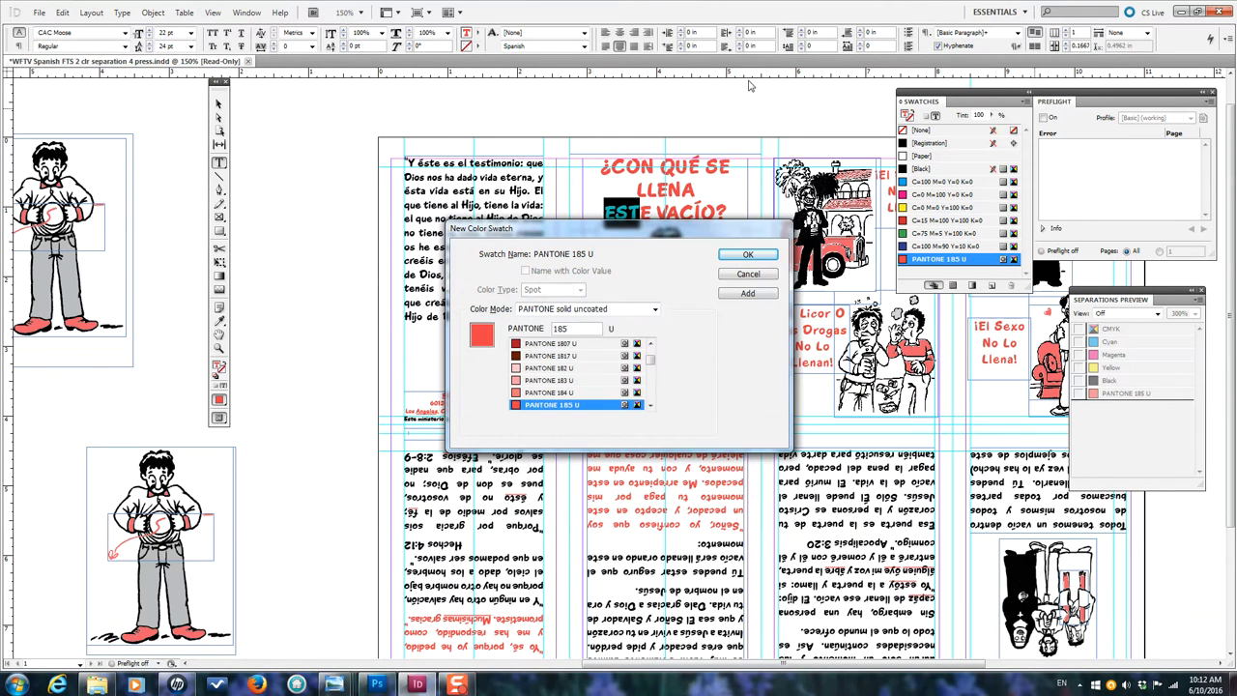
{"action": "left_click", "coordinate": [756, 275]}
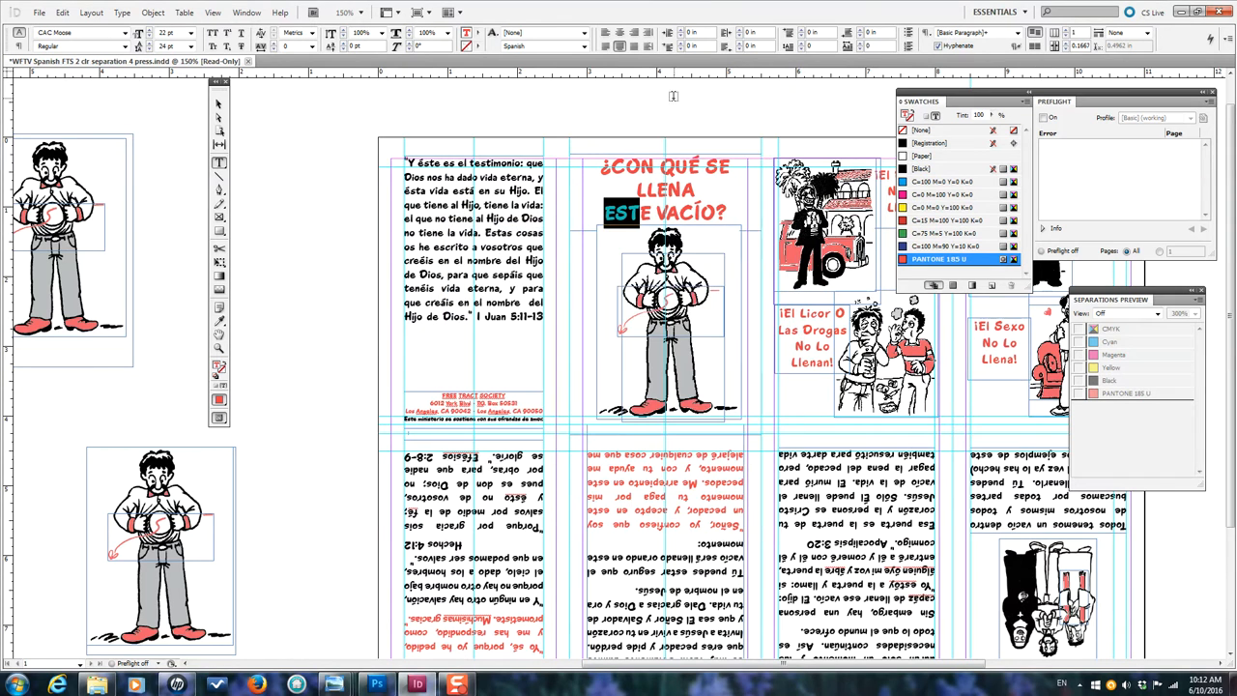
Add a text frame about 2.6 in wide with a short sample word on the pasteboard and colour the word PANTONE 185 U
{"action": "left_click", "coordinate": [219, 104]}
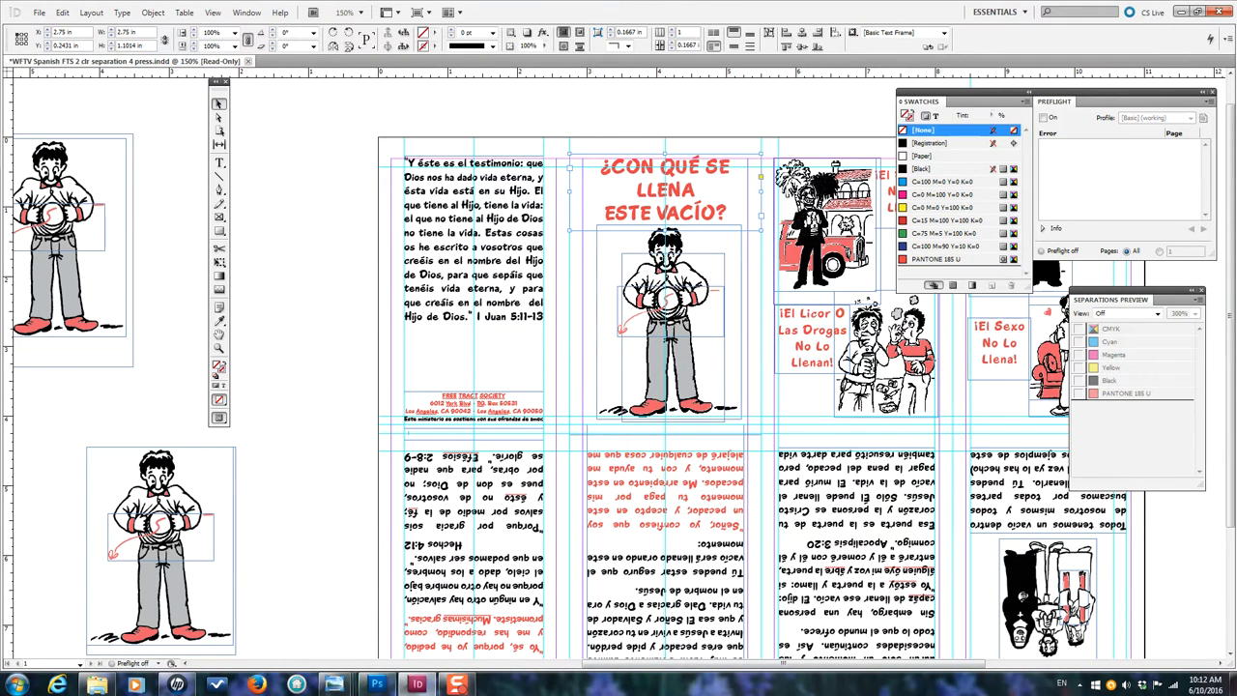
{"action": "left_click_drag", "start_coordinate": [662, 667], "coordinate": [571, 667]}
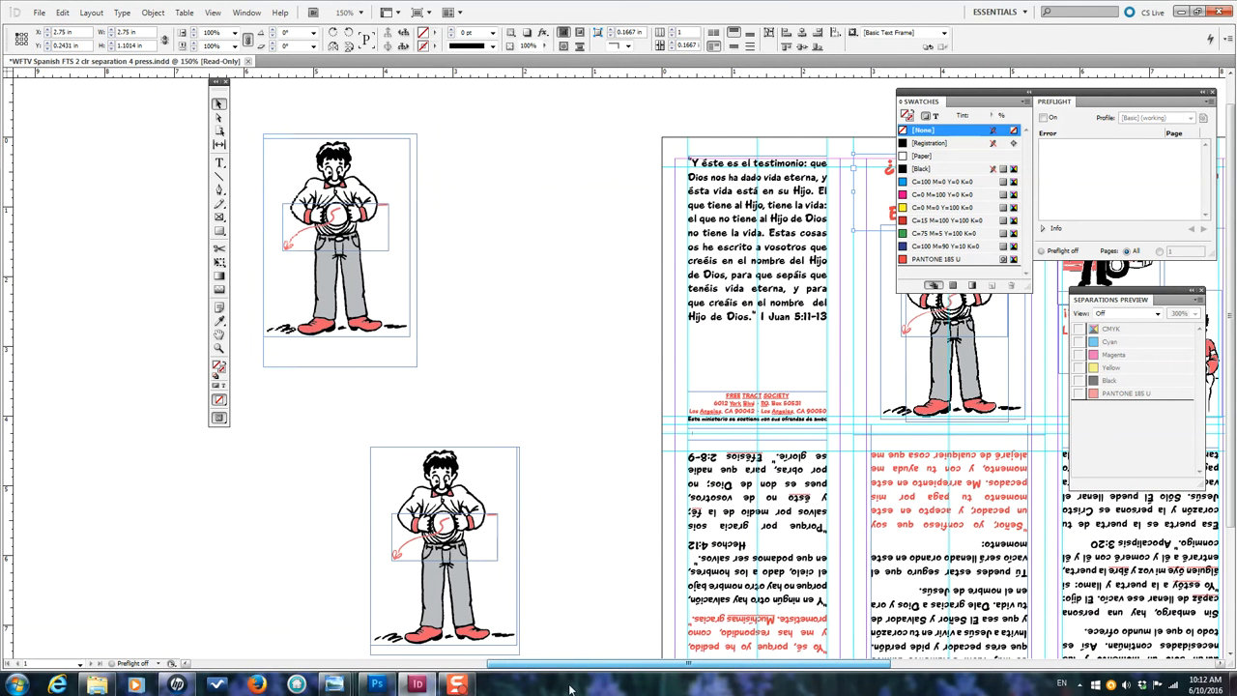
{"action": "left_click", "coordinate": [219, 162]}
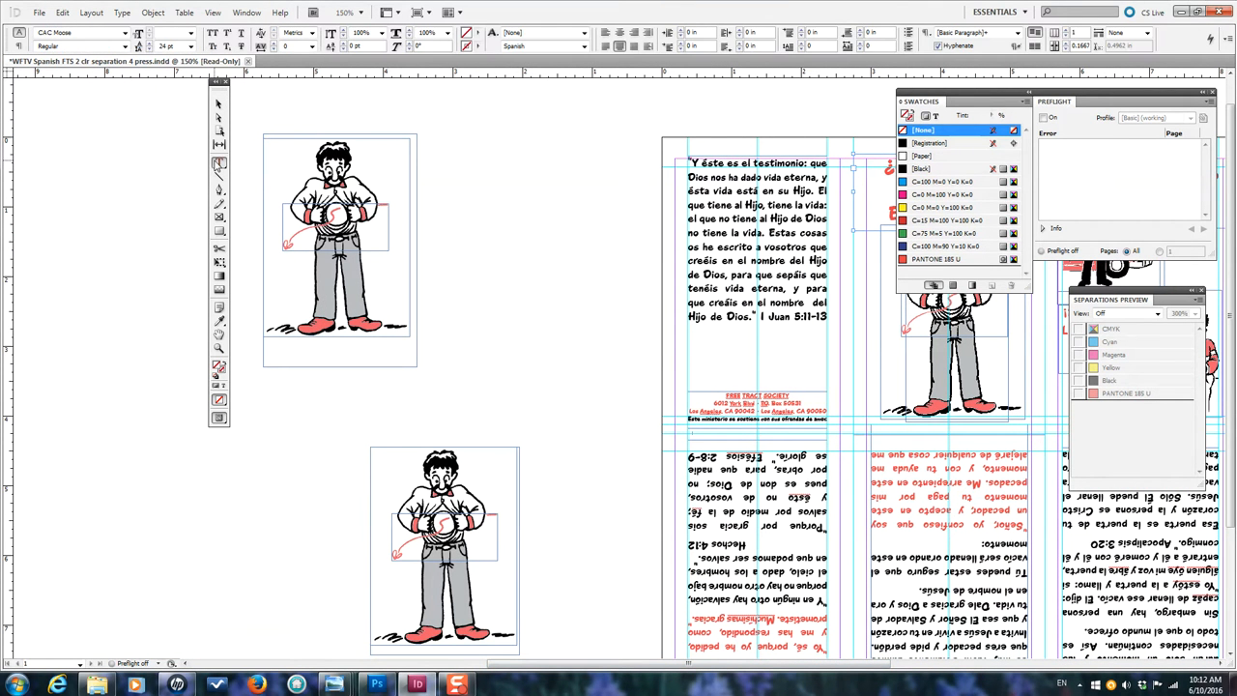
{"action": "left_click_drag", "start_coordinate": [427, 101], "coordinate": [607, 203]}
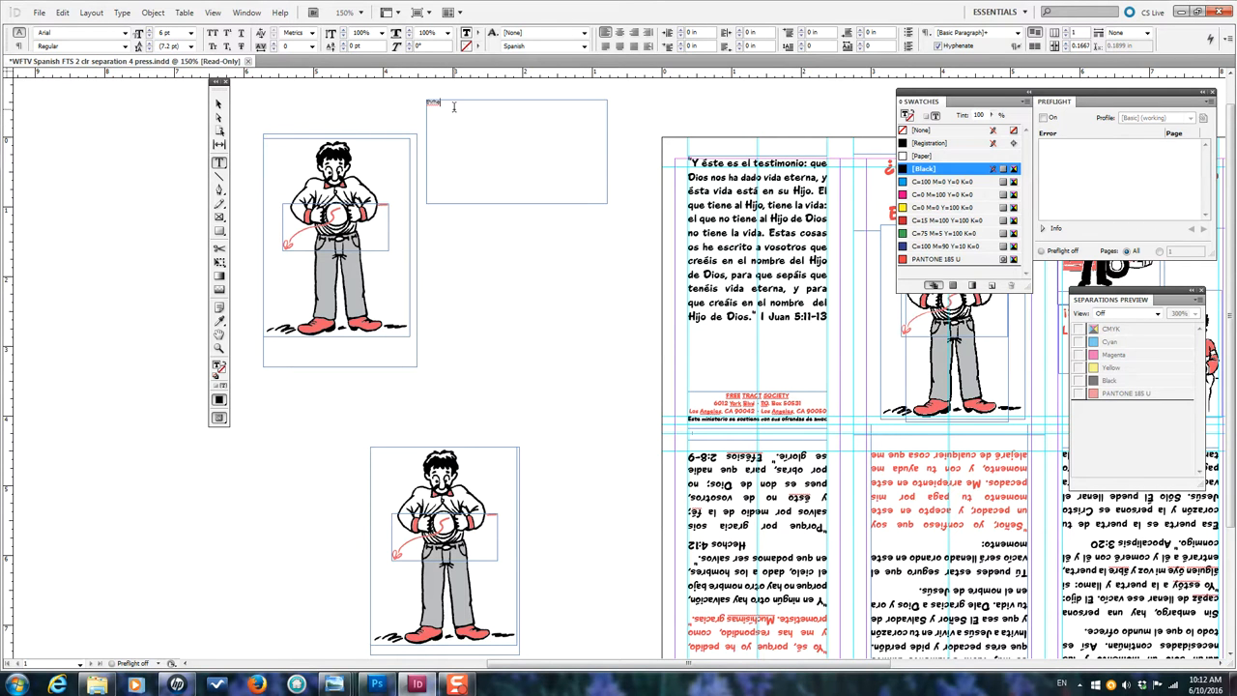
{"action": "double_click", "coordinate": [431, 103]}
{"action": "left_click", "coordinate": [960, 261]}
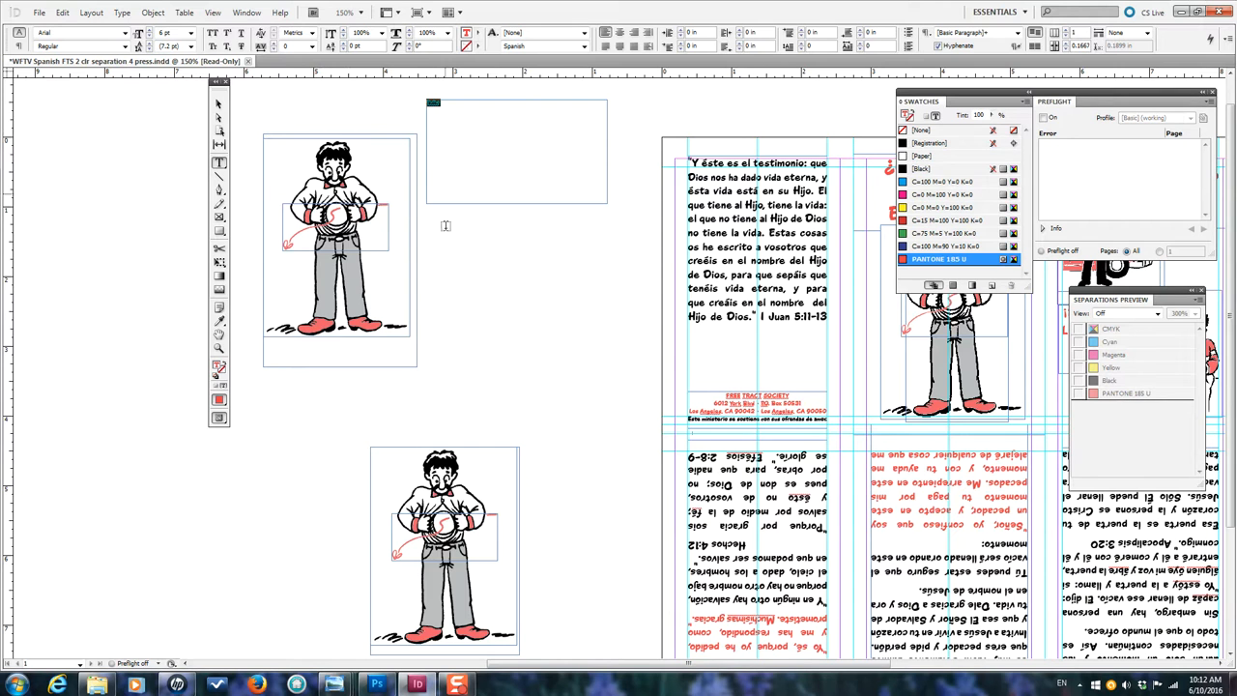
{"action": "left_click", "coordinate": [441, 154]}
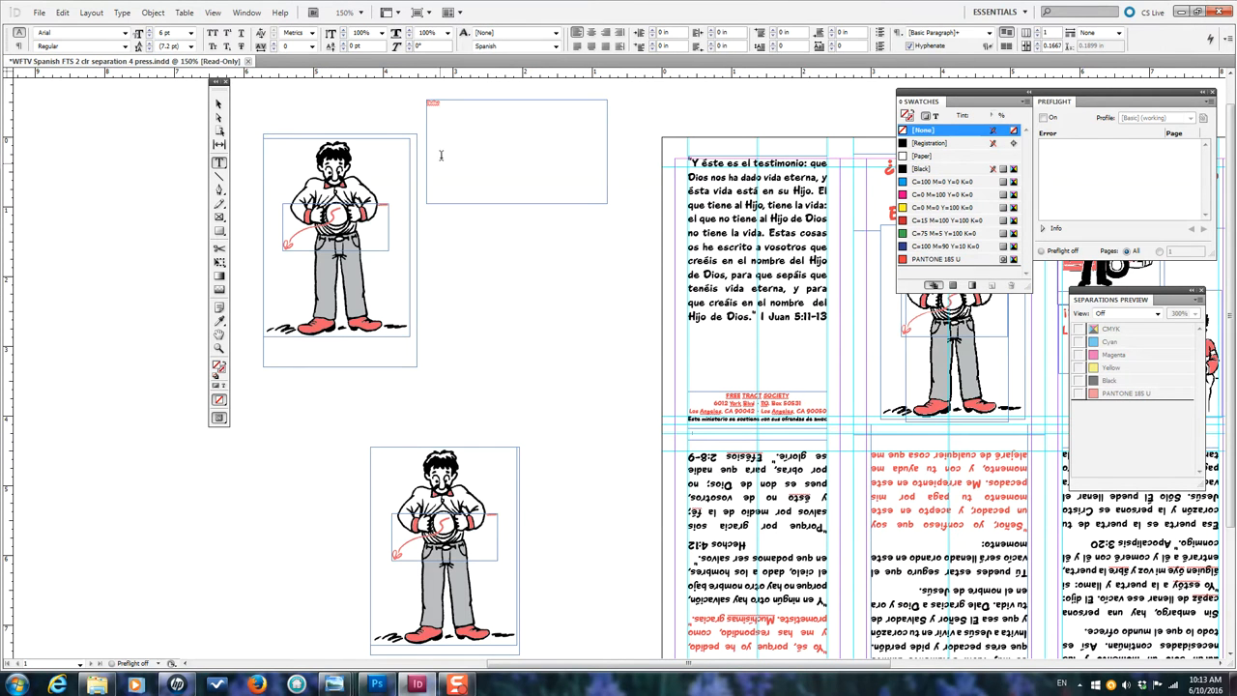
Delete the sample word from the pasteboard text frame
{"action": "left_click_drag", "start_coordinate": [442, 107], "coordinate": [423, 98]}
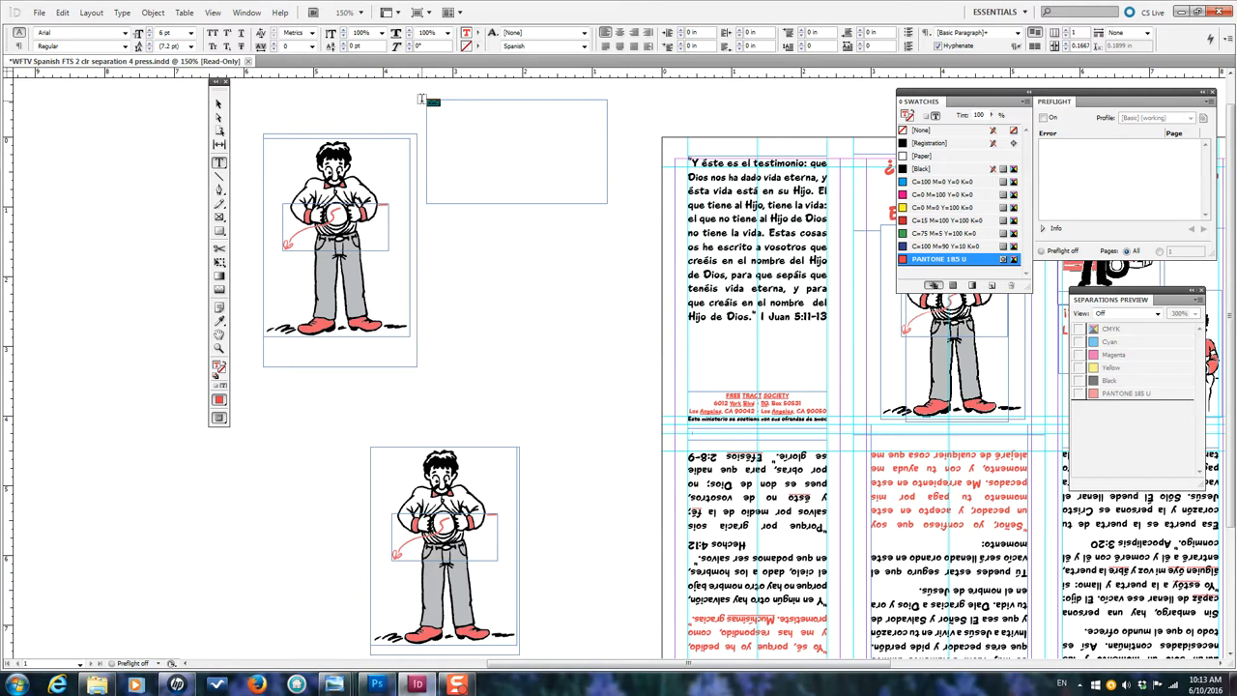
{"action": "key", "text": "BackSpace"}
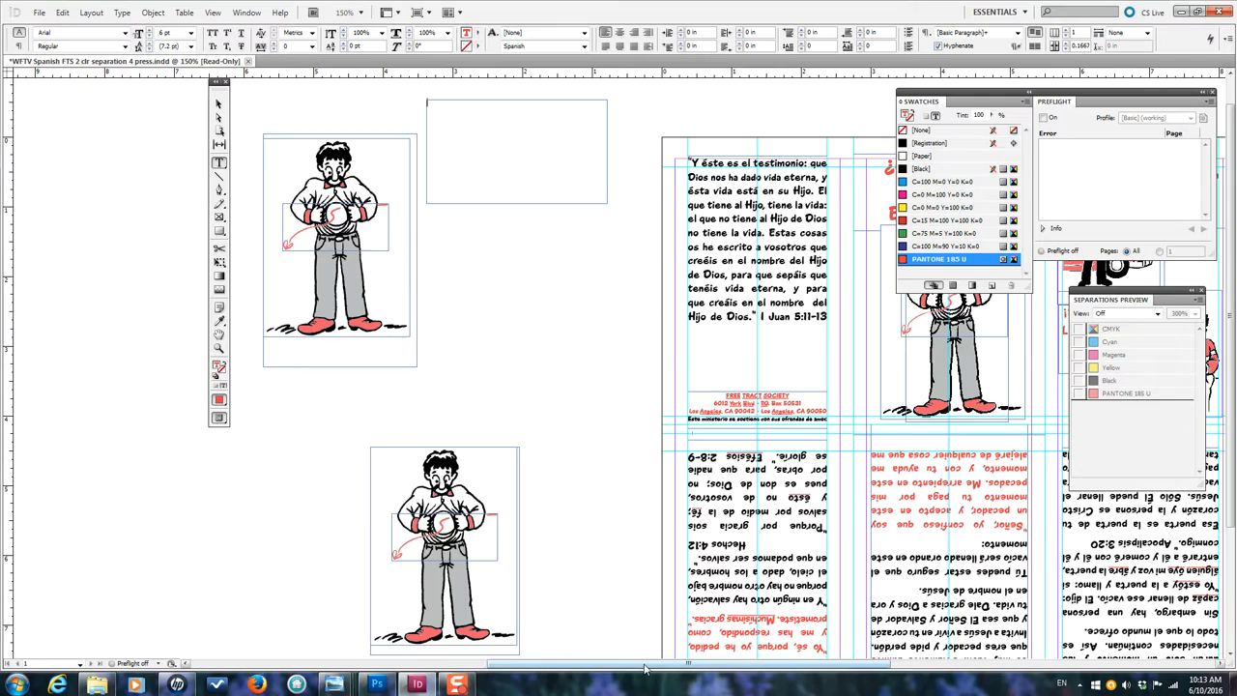
Bring the whole tract page into view and set the Separations Preview view to Separations
{"action": "left_click_drag", "start_coordinate": [647, 665], "coordinate": [798, 684]}
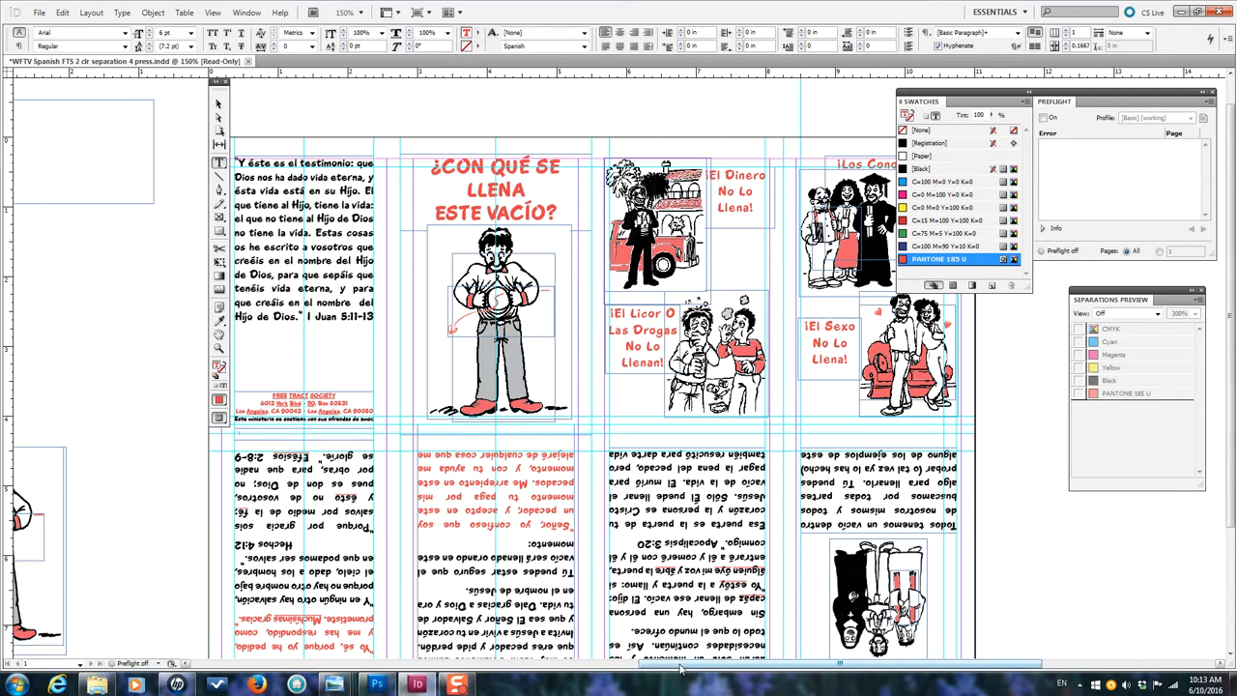
{"action": "left_click_drag", "start_coordinate": [680, 665], "coordinate": [723, 667]}
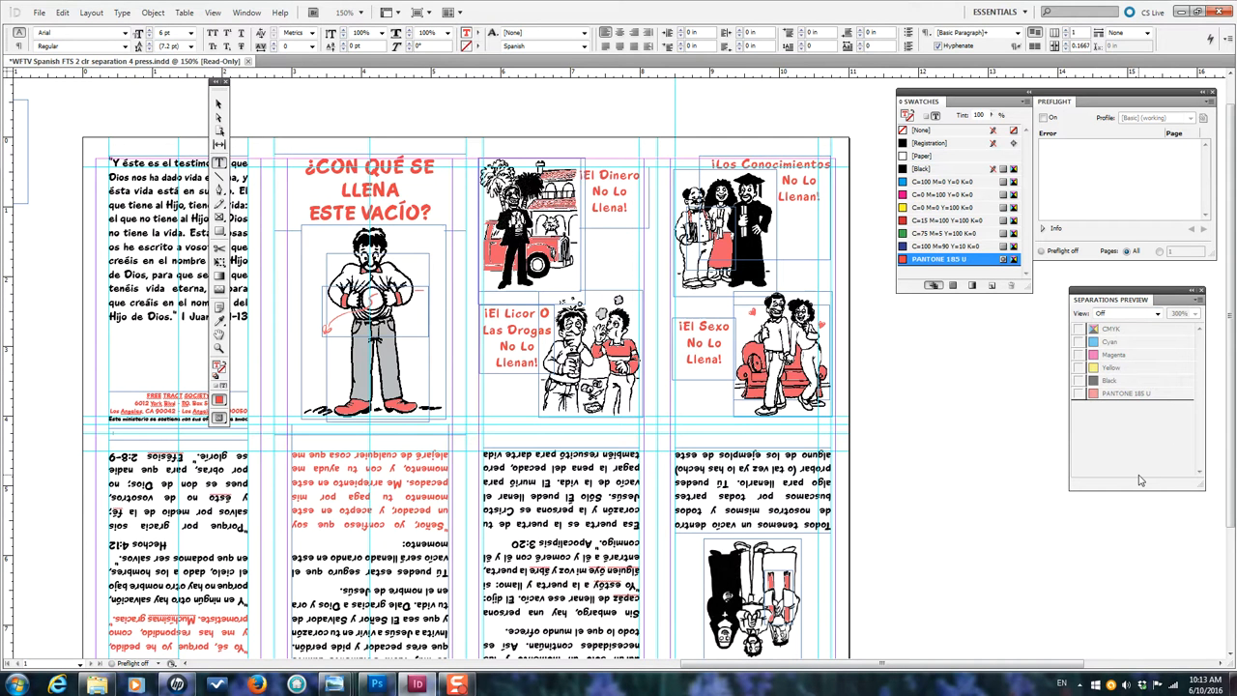
{"action": "scroll", "coordinate": [1013, 425], "scroll_direction": "down", "scroll_amount": 3}
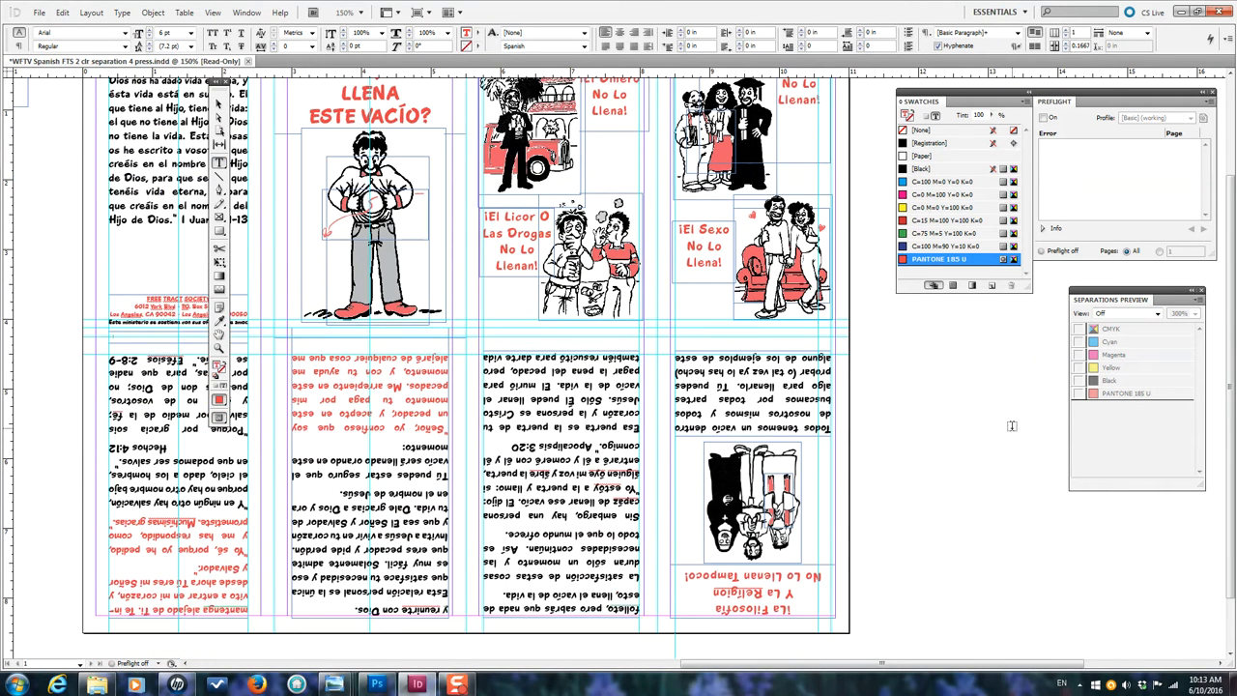
{"action": "scroll", "coordinate": [1012, 425], "scroll_direction": "up", "scroll_amount": 2}
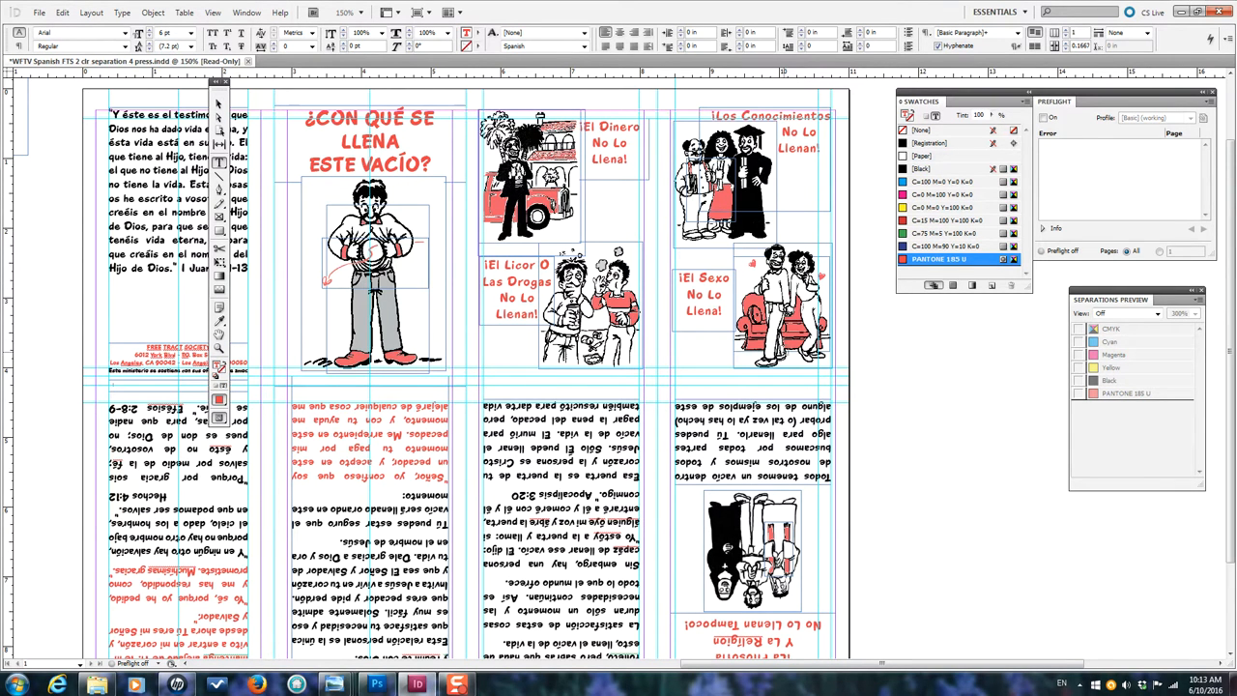
{"action": "left_click", "coordinate": [1157, 314]}
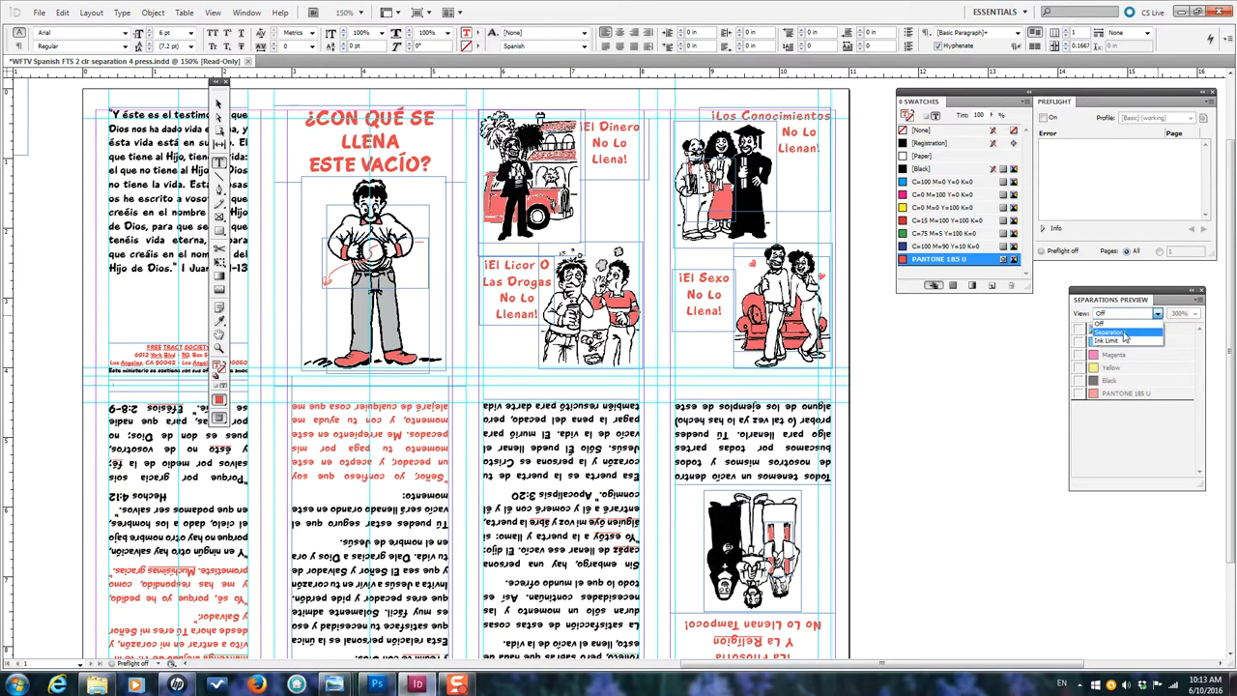
{"action": "left_click", "coordinate": [1110, 332]}
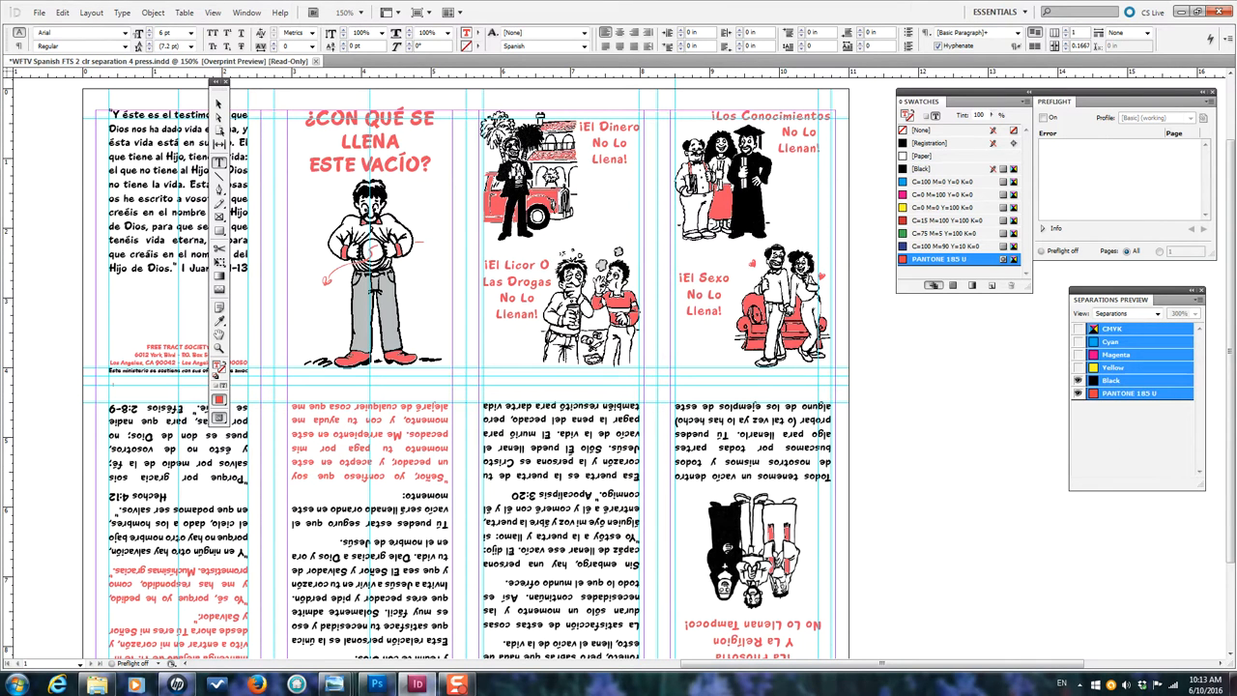
Inspect the Black plate on its own, both plates together, and the PANTONE 185 U plate on its own
{"action": "left_click", "coordinate": [1079, 392]}
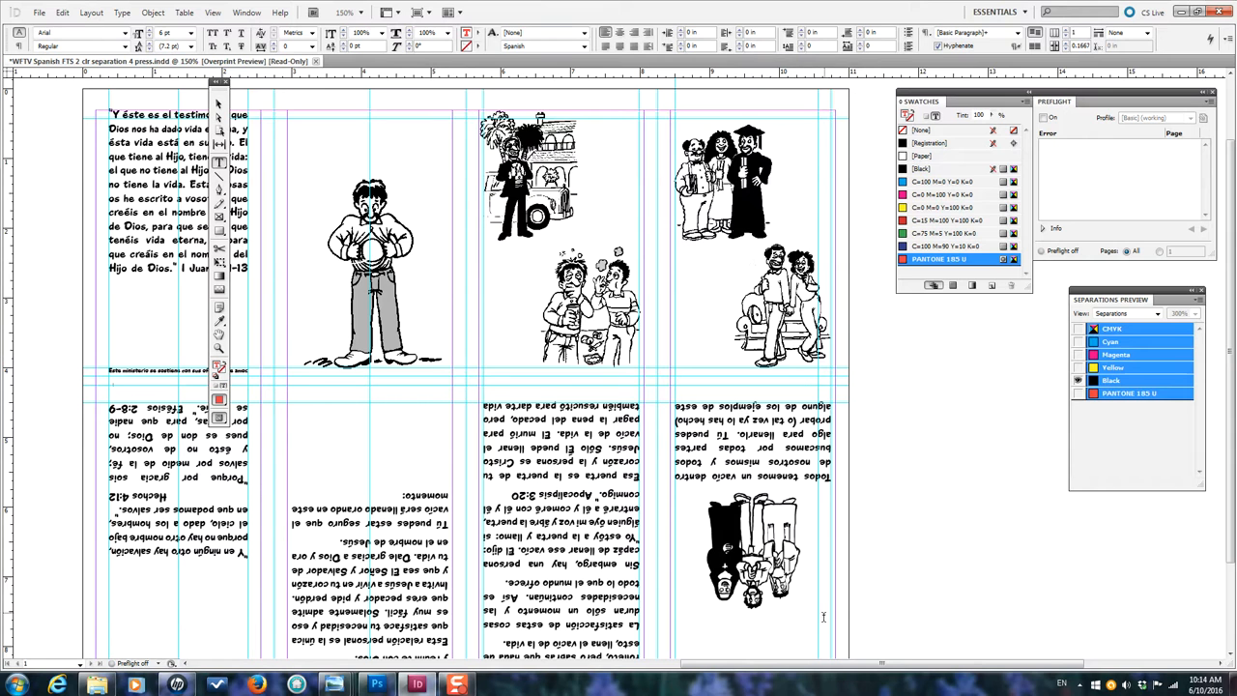
{"action": "left_click", "coordinate": [1078, 394]}
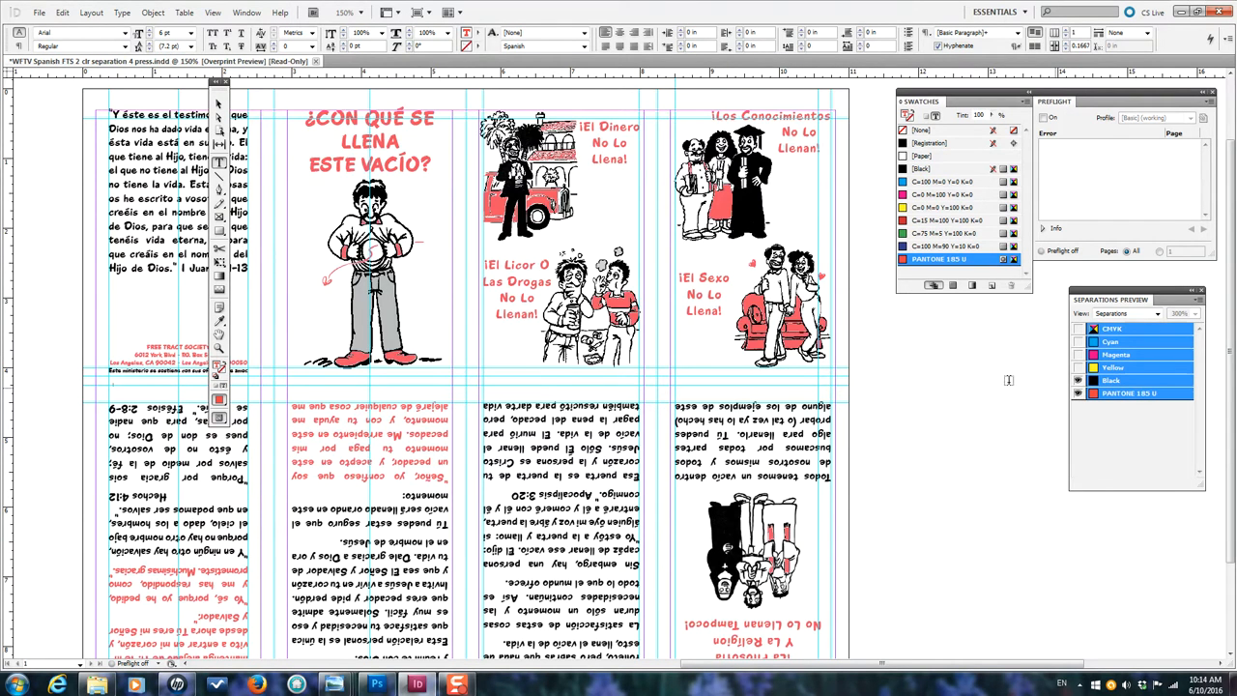
{"action": "left_click", "coordinate": [1079, 382]}
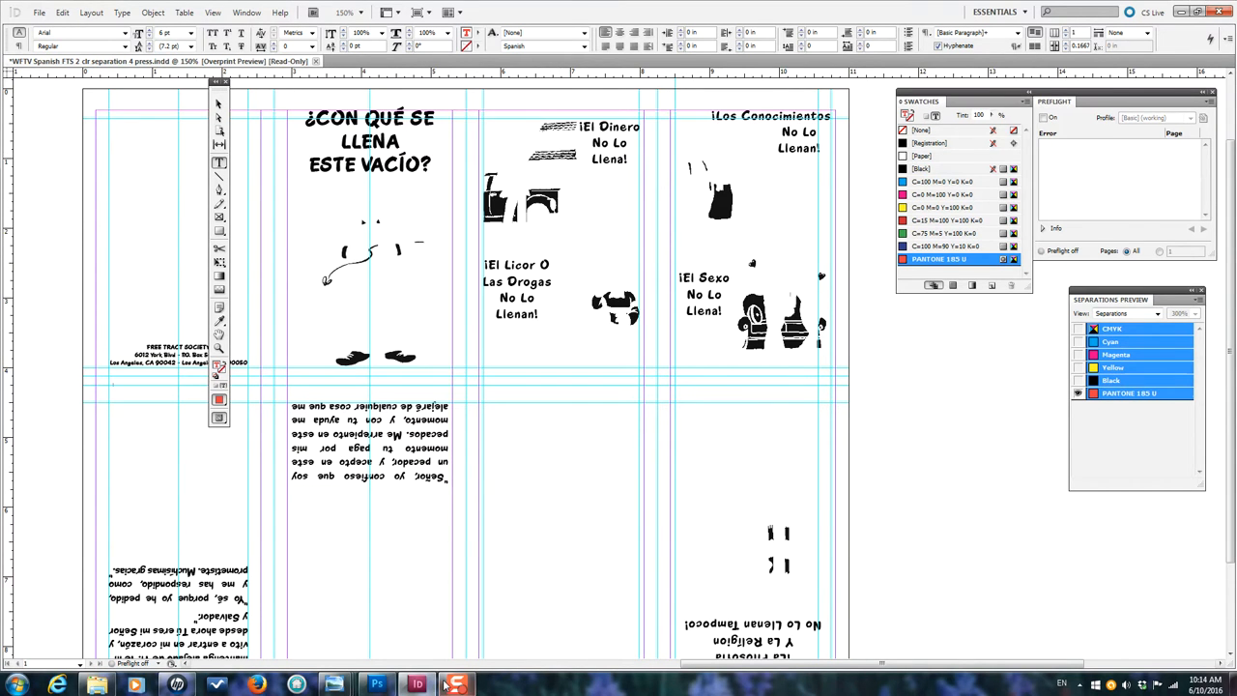
Glance at the red cuffs and shoes artwork in Photoshop, return to InDesign, and set the separations view to Off
{"action": "left_click", "coordinate": [394, 687]}
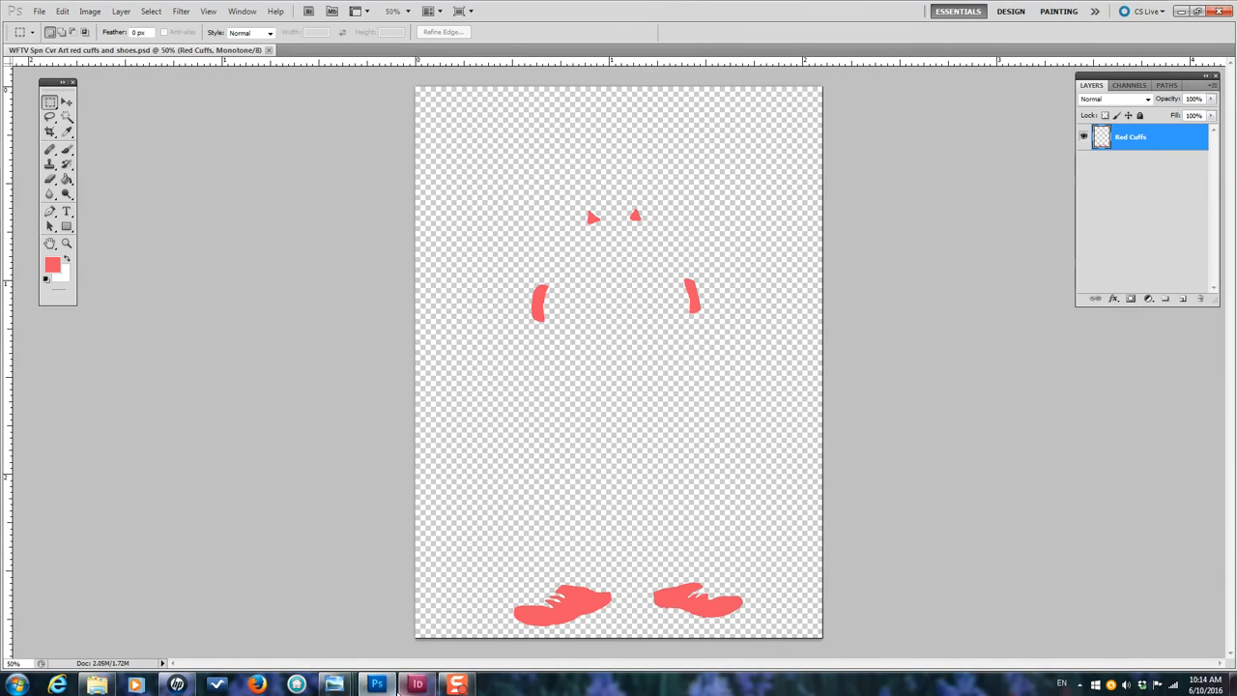
{"action": "left_click", "coordinate": [419, 685]}
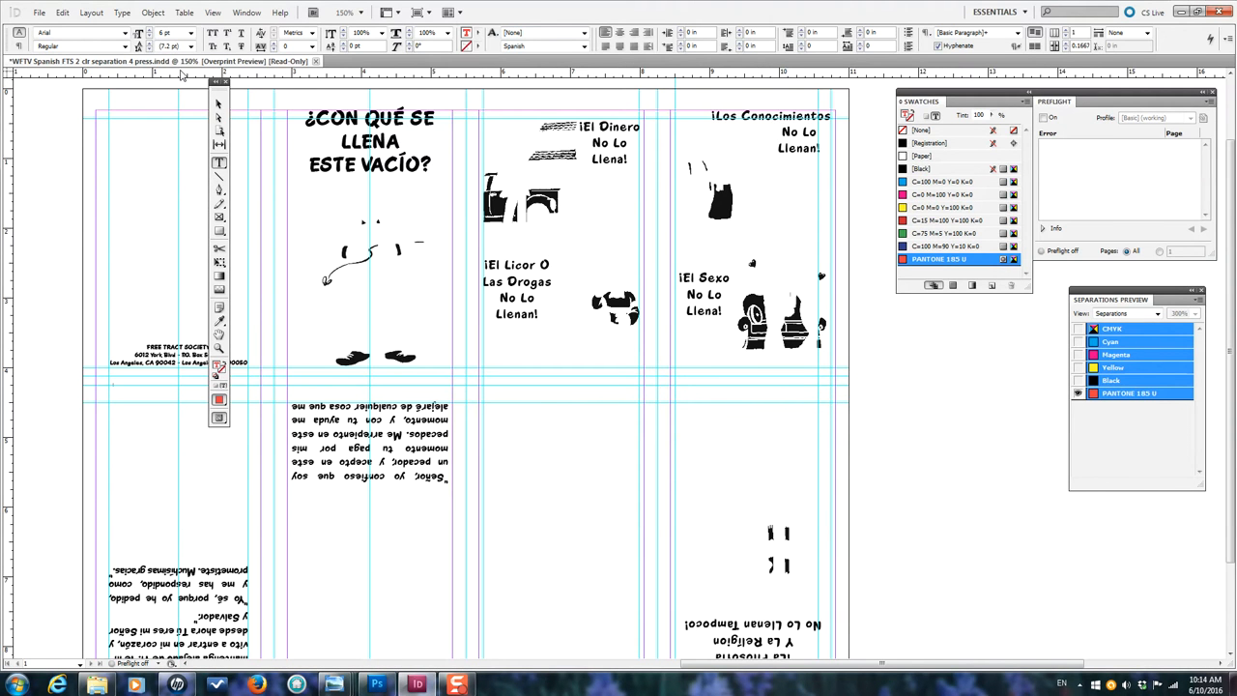
{"action": "left_click", "coordinate": [1157, 313]}
{"action": "left_click", "coordinate": [1126, 327]}
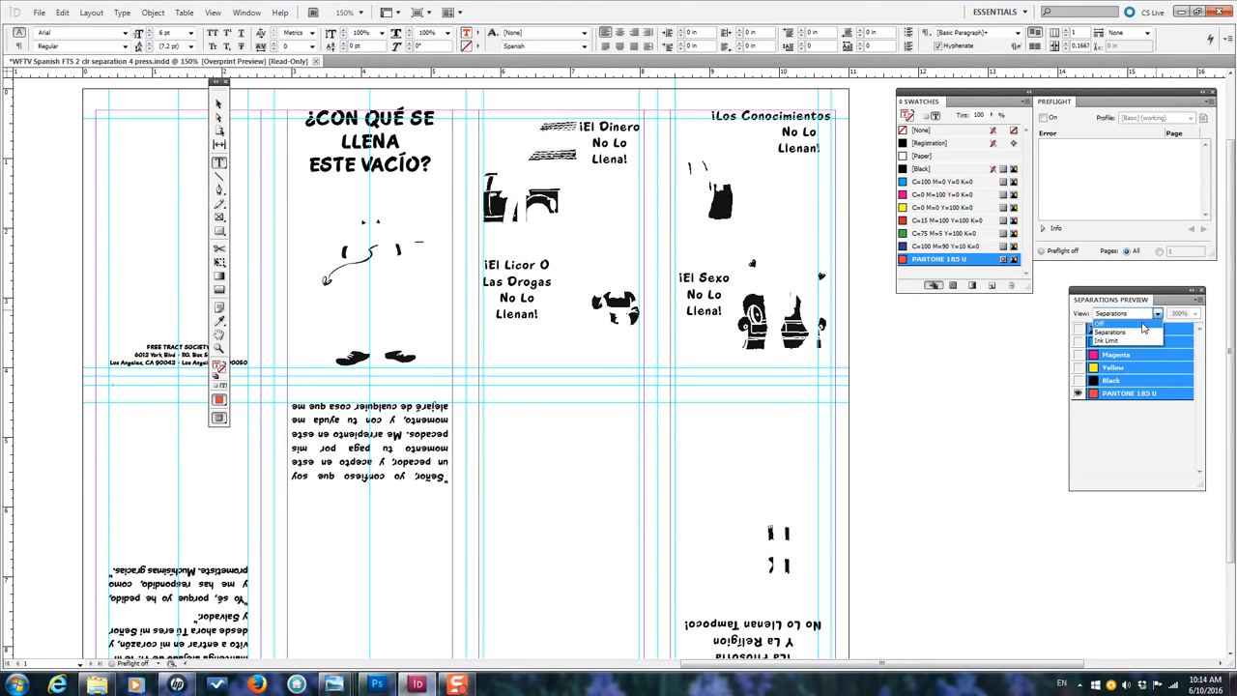